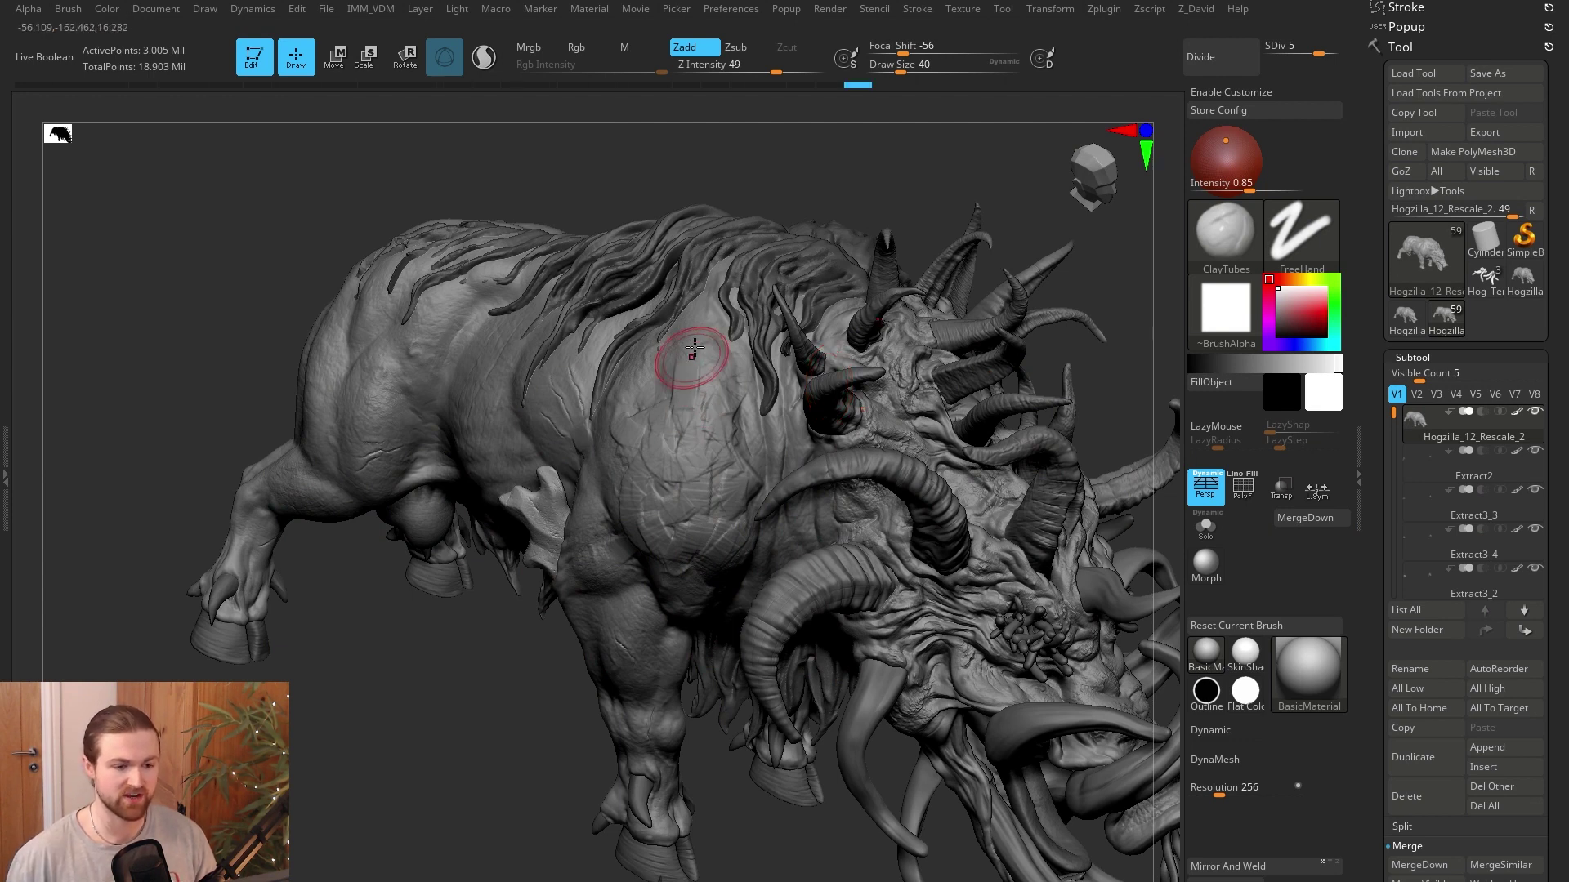
Redo the undone sculpting edits, then revisit an earlier undo-history state and return to the latest one.
key(ctrl+shift+z)
key(ctrl+shift+z)
key(ctrl+shift+z)
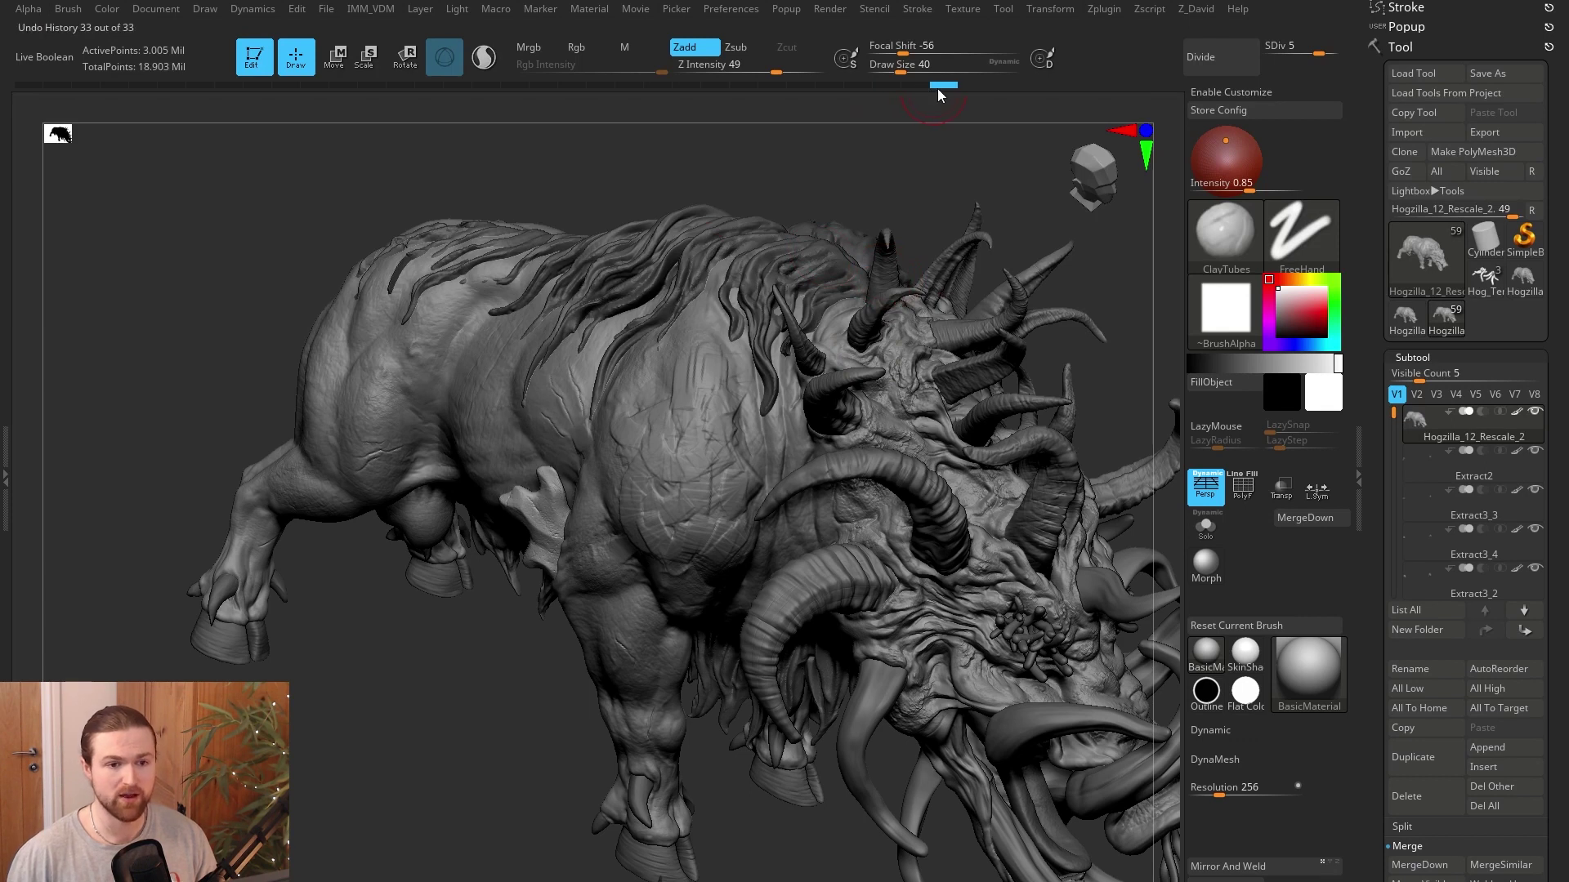
drag(939, 88, 644, 82)
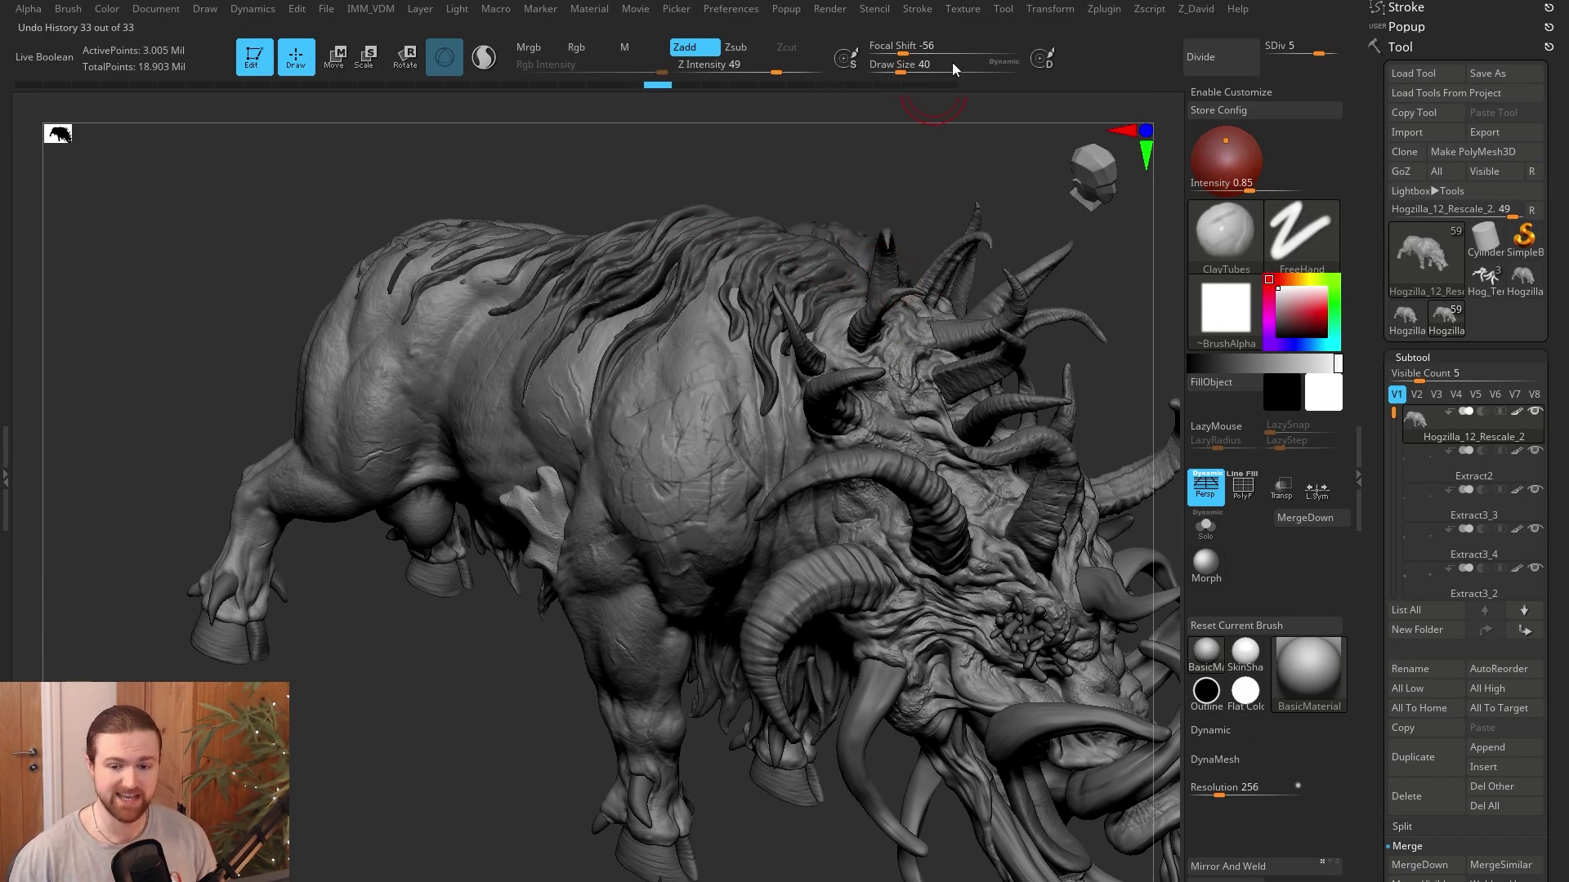
click(943, 84)
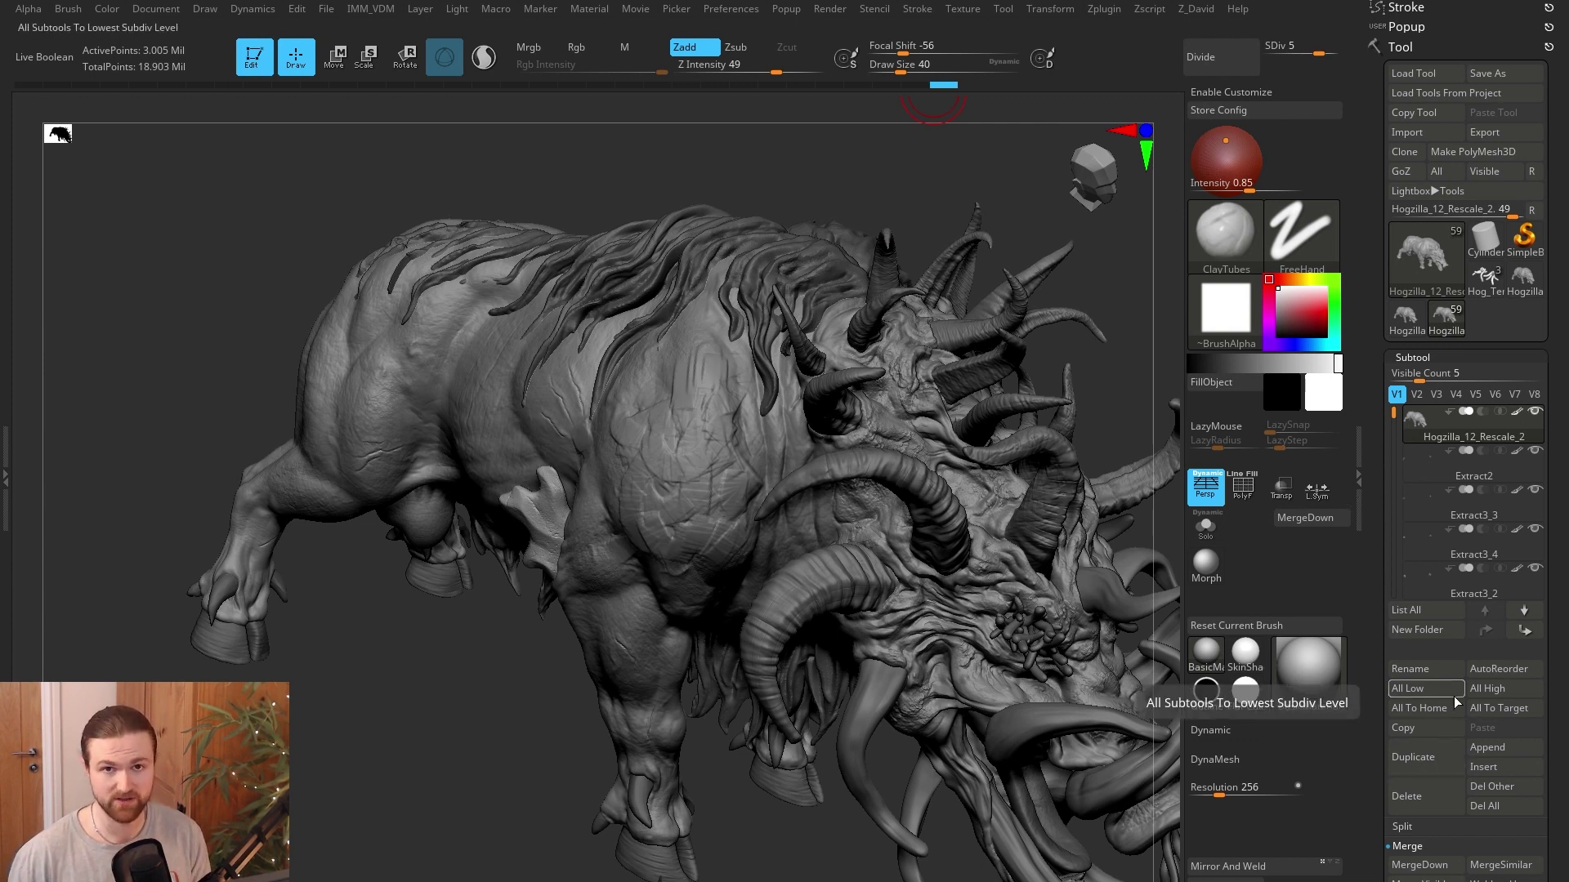
Clone the active Hogzilla subtool as a separate tool and choose the copy from the loaded tools.
click(1402, 153)
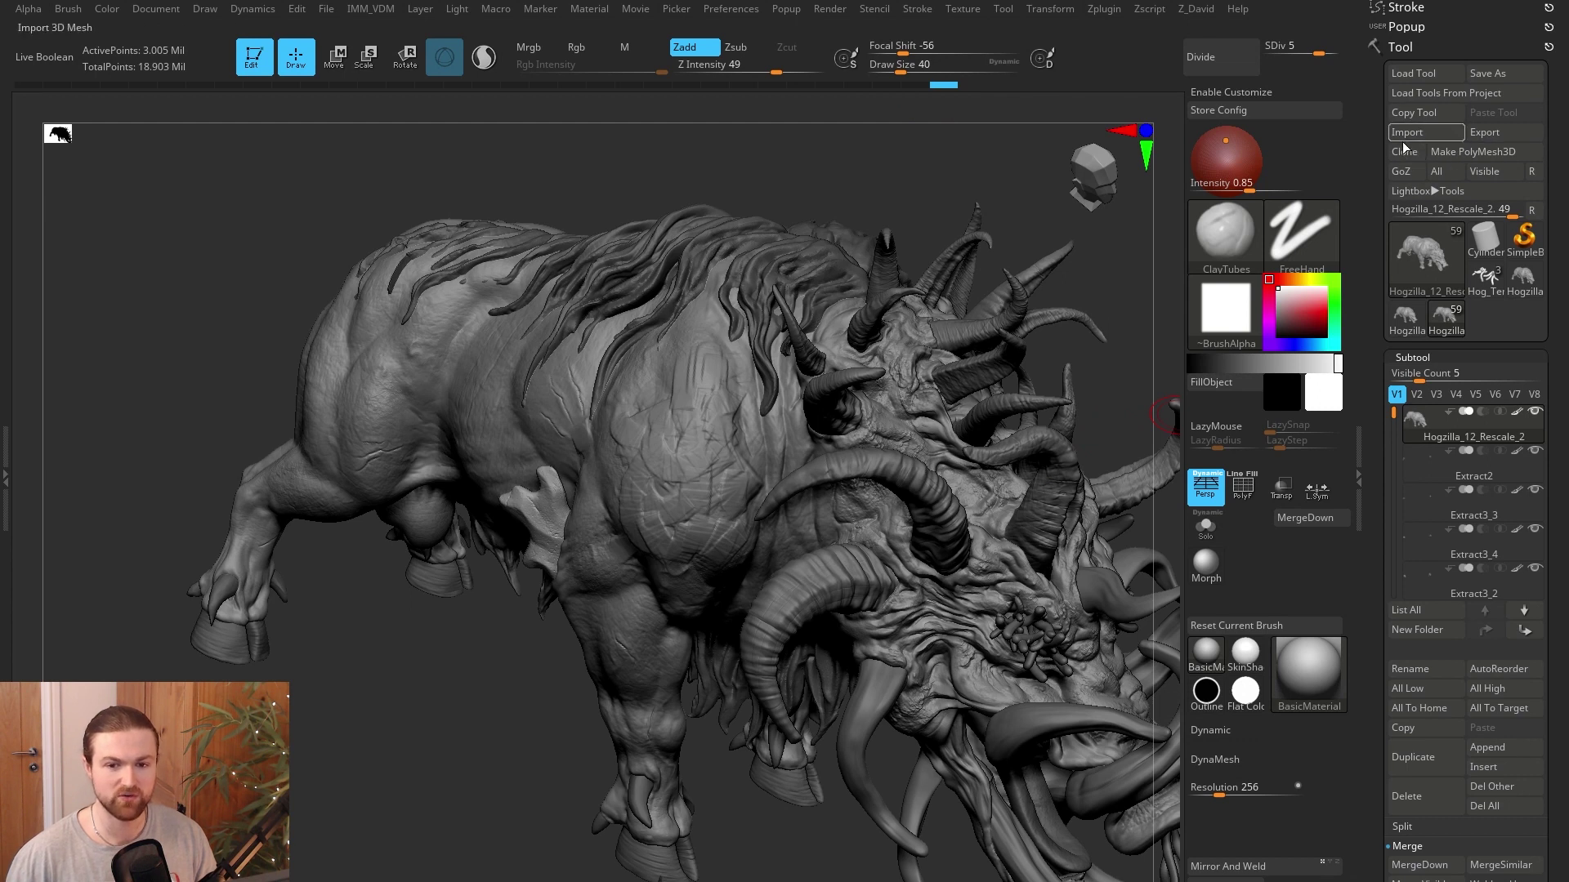
click(1408, 320)
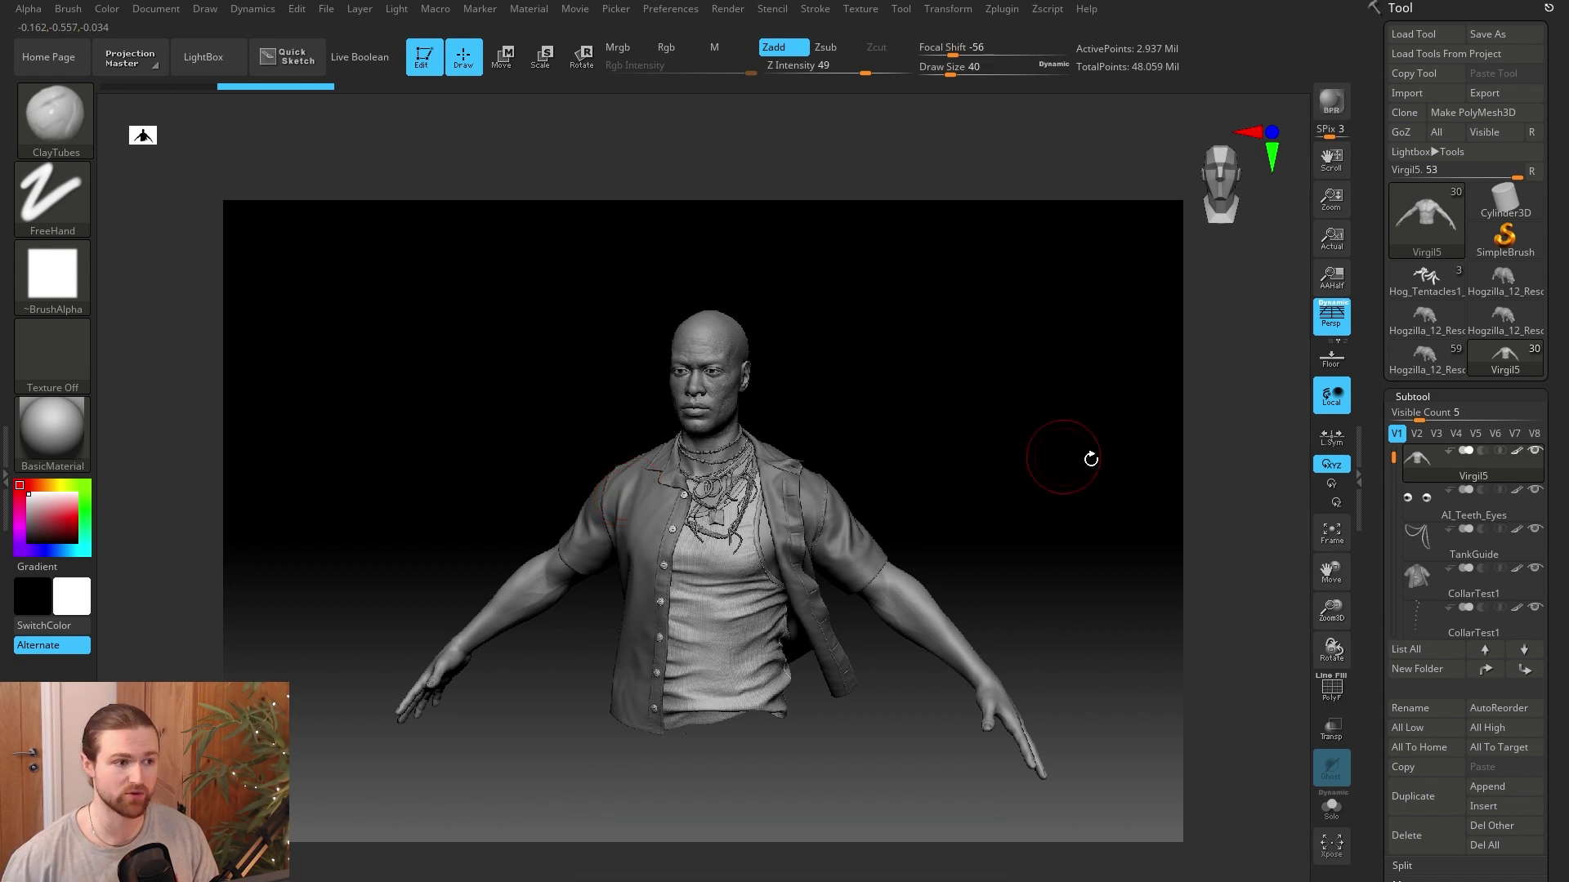
Check the document's background gradient settings and inspect the Virgil5 character's clothing on the undersized canvas.
click(156, 9)
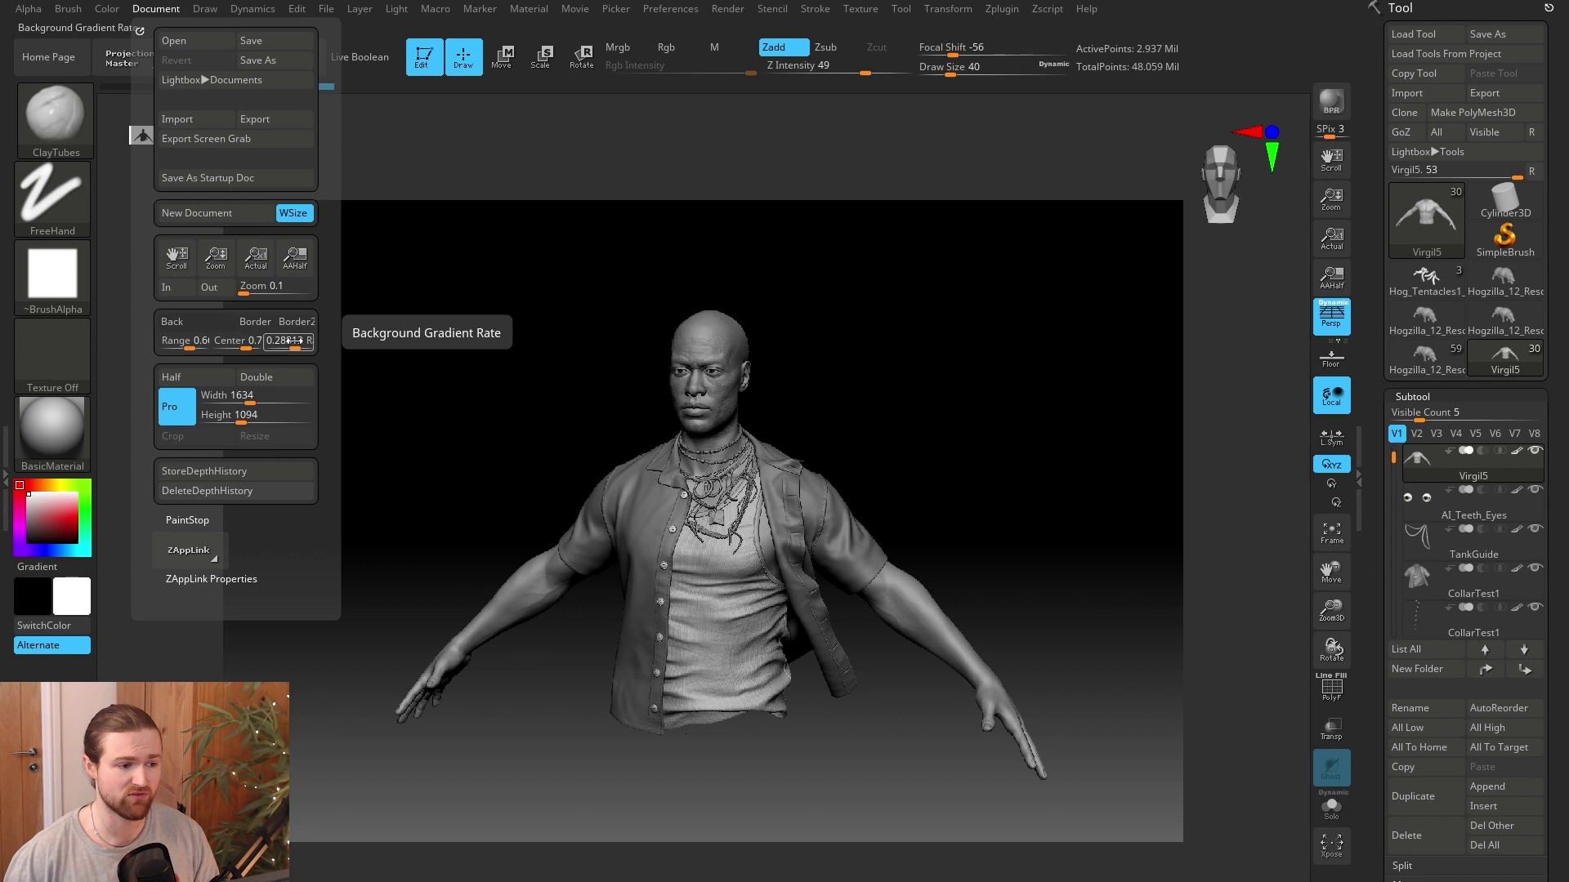
text(0)
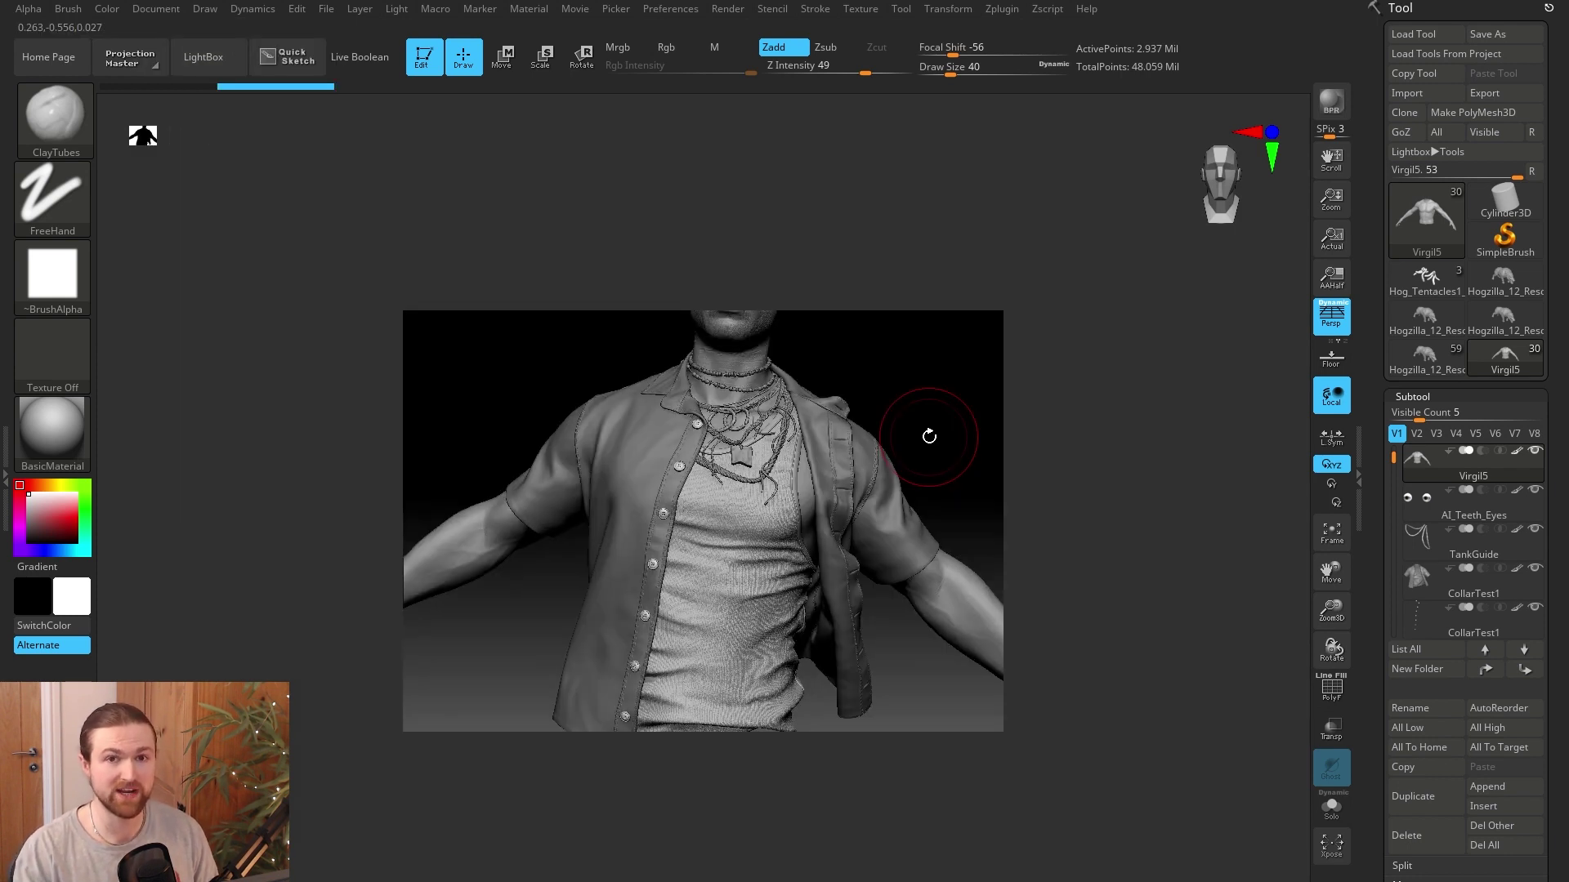
ctrl+right_drag(904, 384, 964, 372)
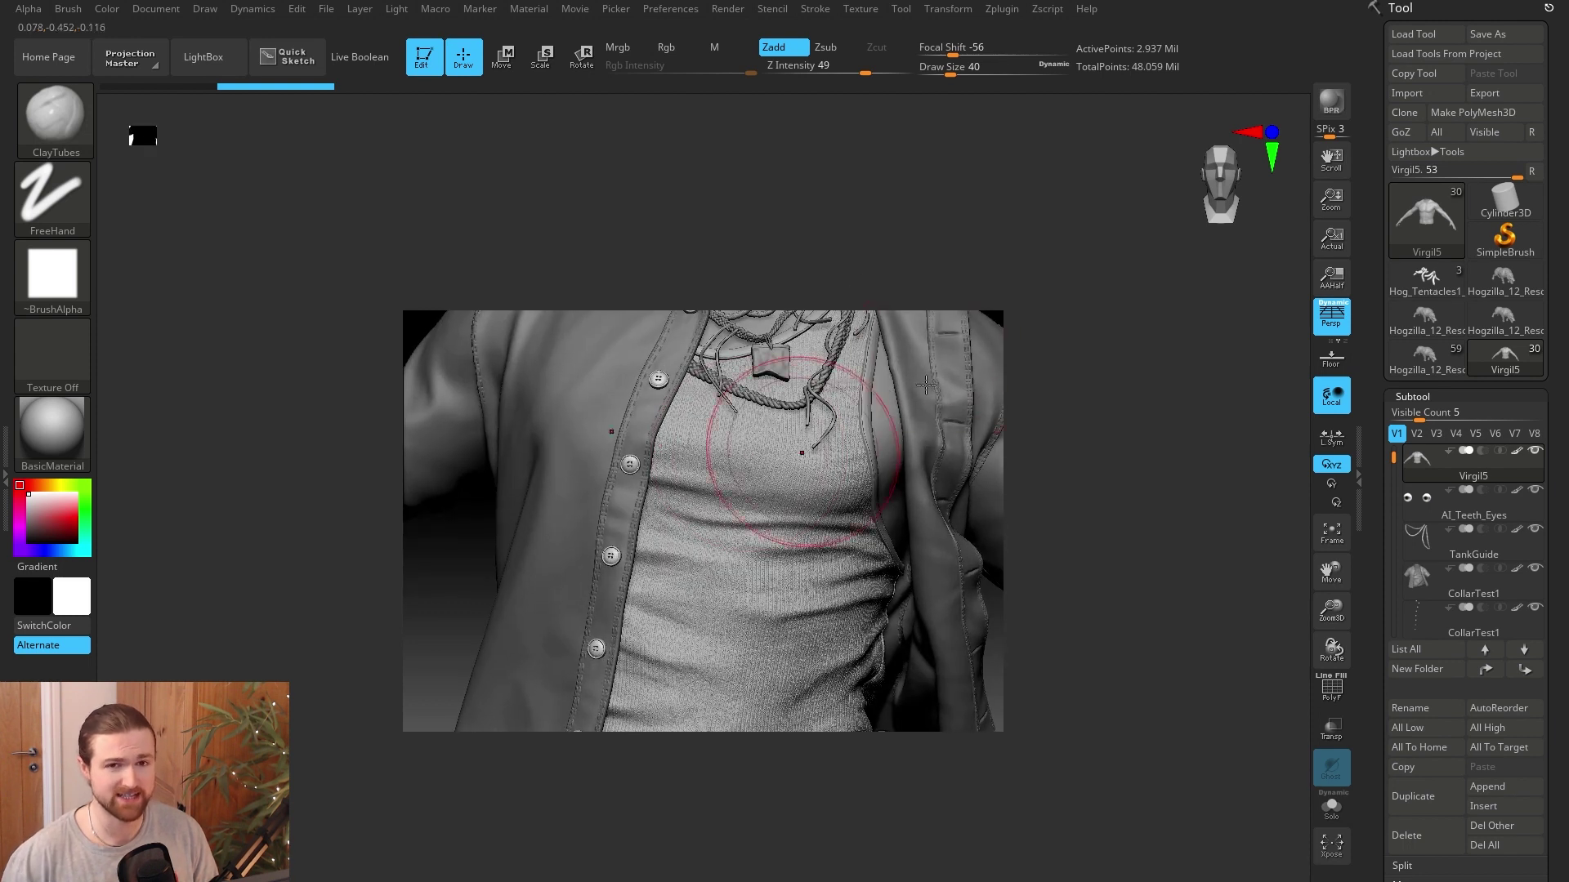
mouse_move(1135, 420)
mouse_down()
mouse_move(963, 266)
mouse_move(894, 273)
mouse_move(767, 221)
mouse_up()
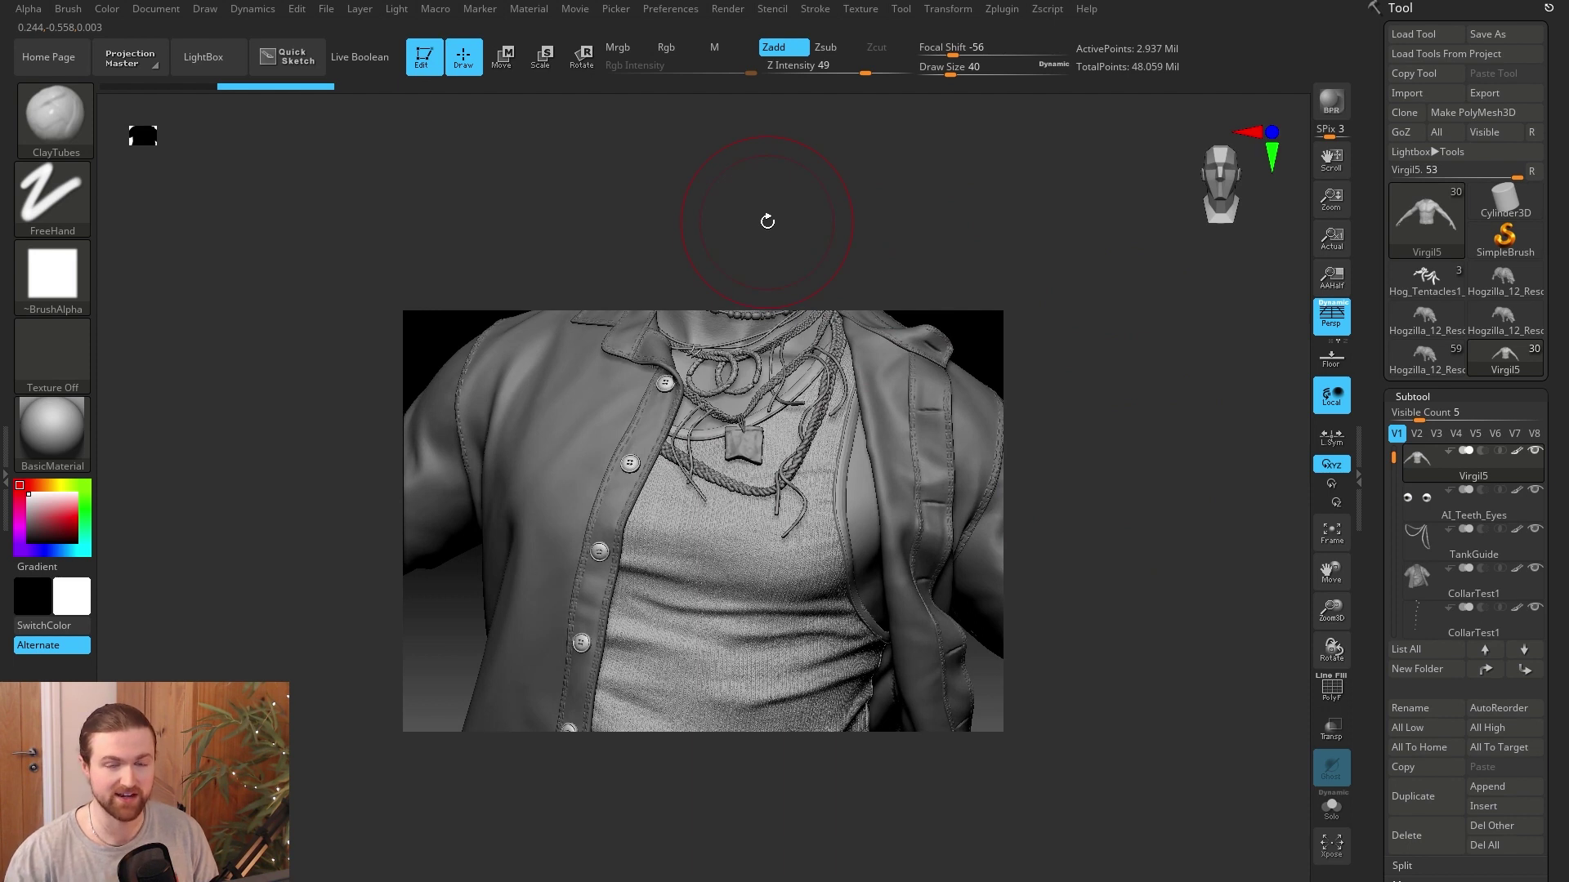
Create a new document that is automatically fitted to the window size.
click(160, 10)
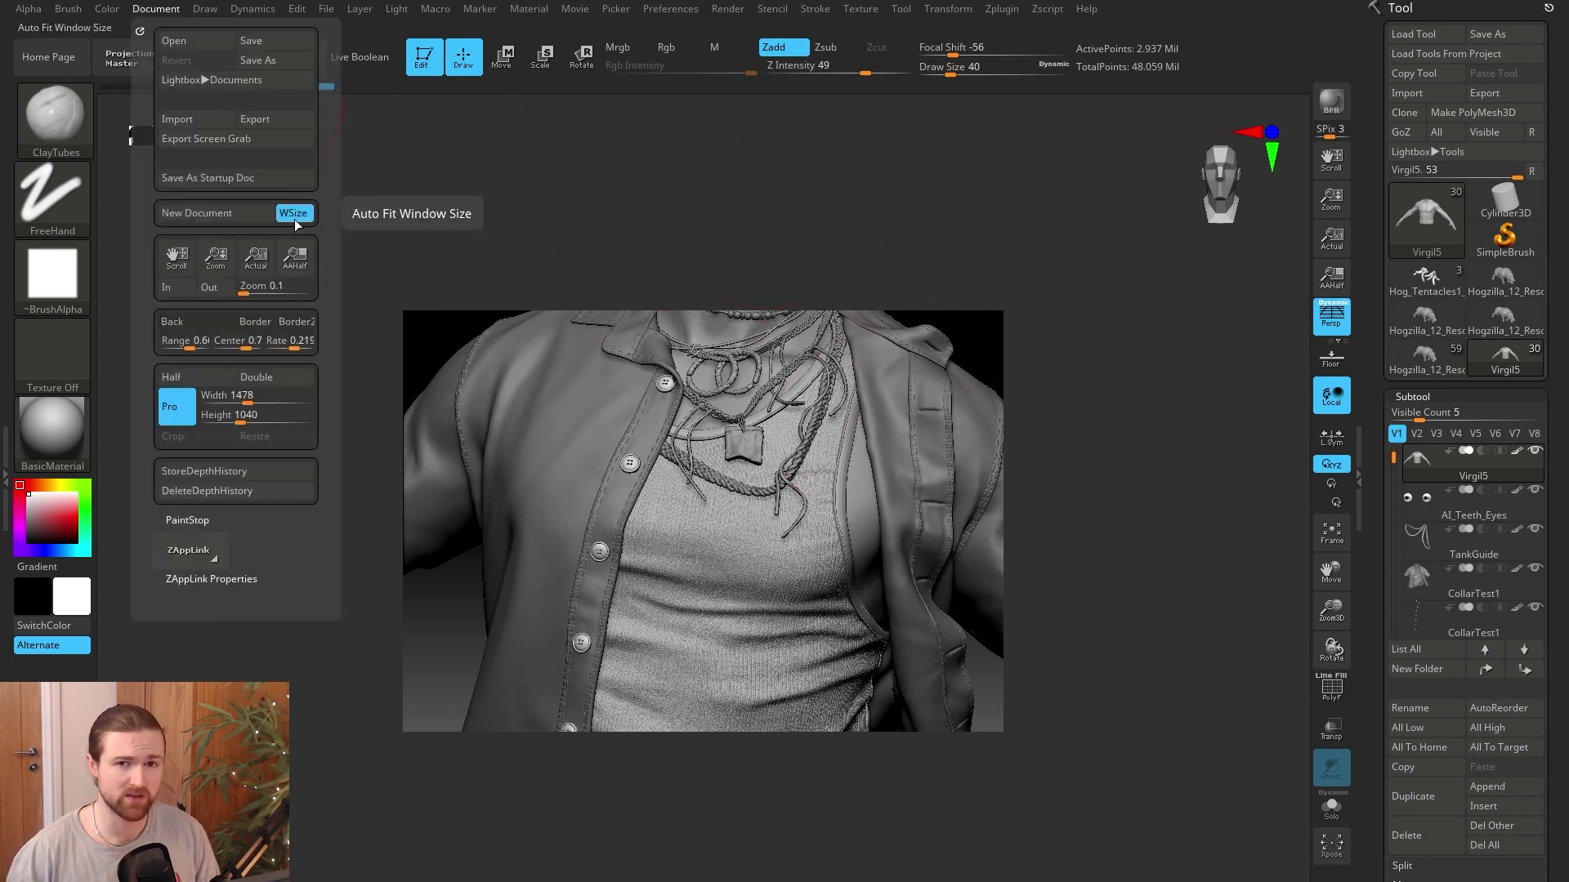
click(202, 214)
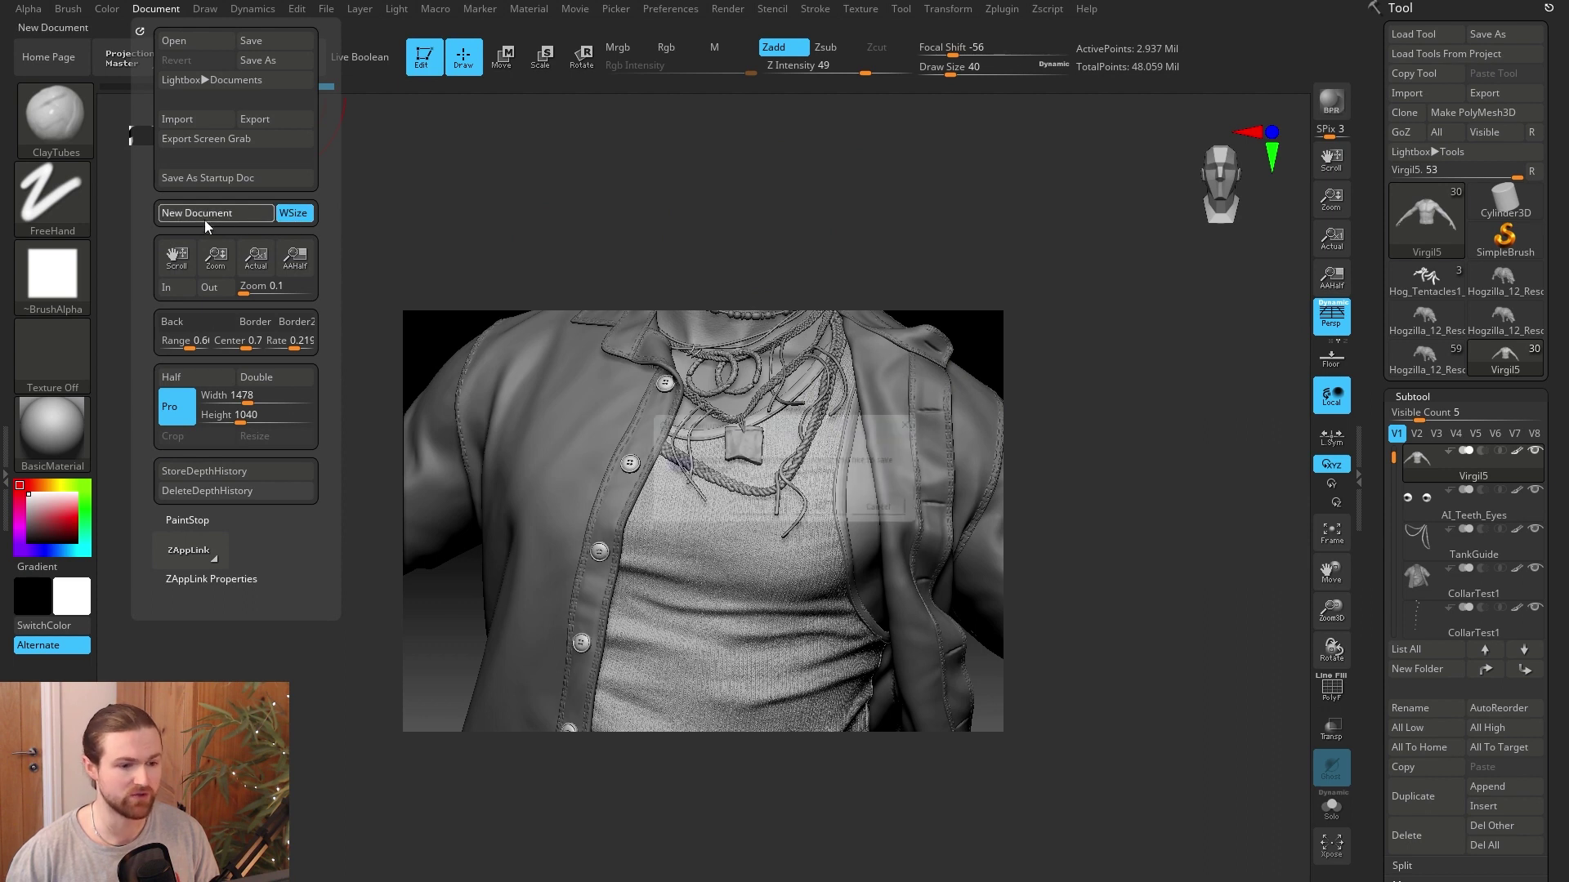
click(830, 516)
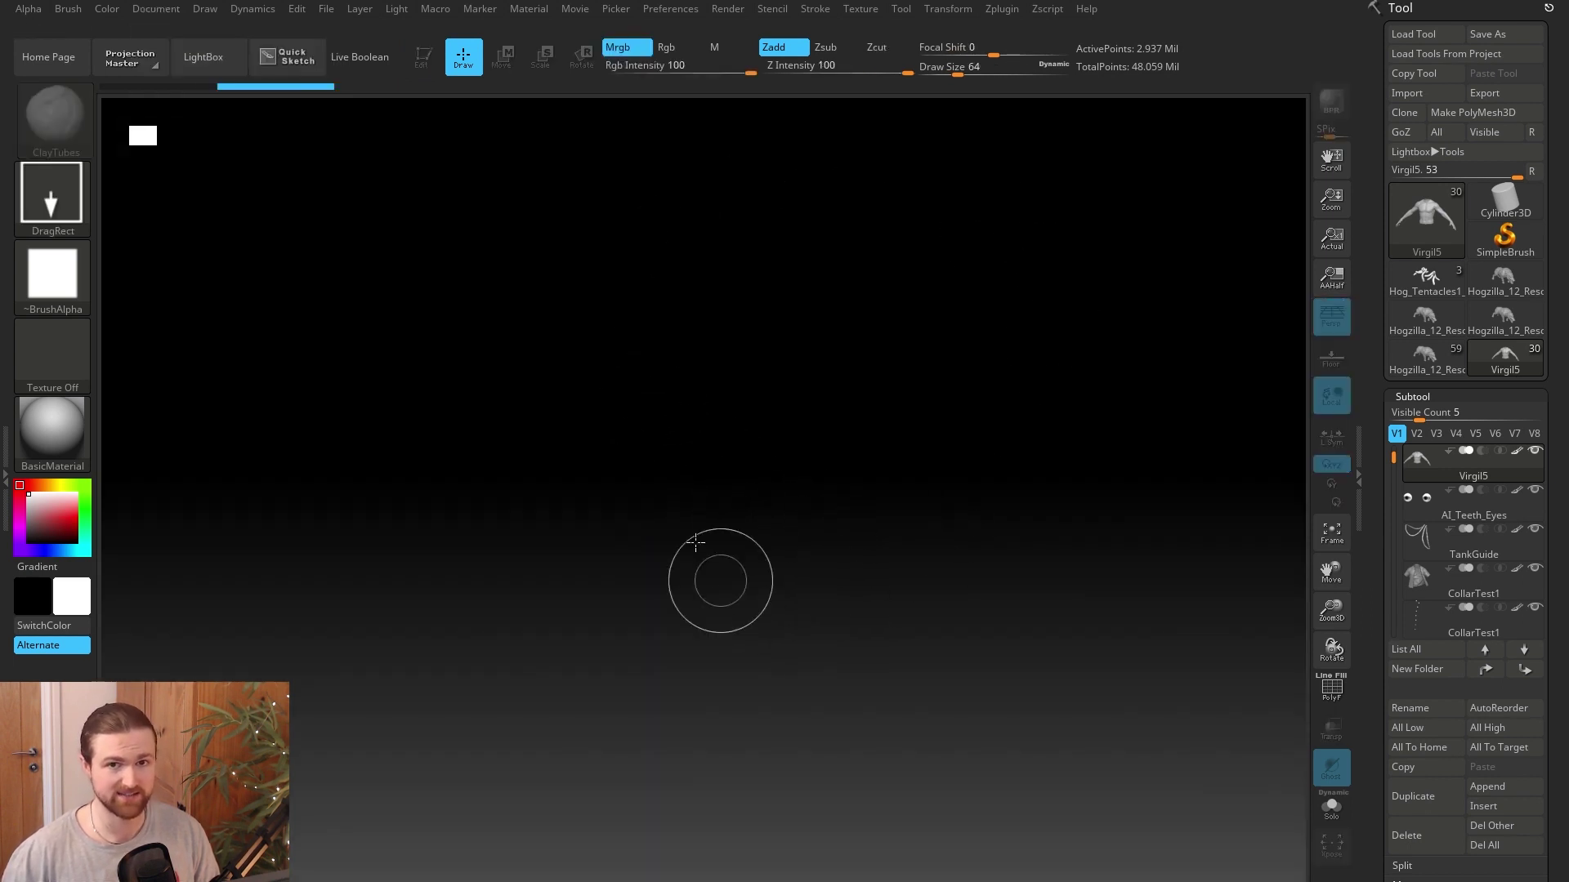
Place the Virgil5 model on the empty canvas in edit mode and frame it.
mouse_move(746, 409)
mouse_down()
mouse_move(732, 577)
mouse_move(734, 561)
mouse_up()
key(t)
key(t)
key(f)
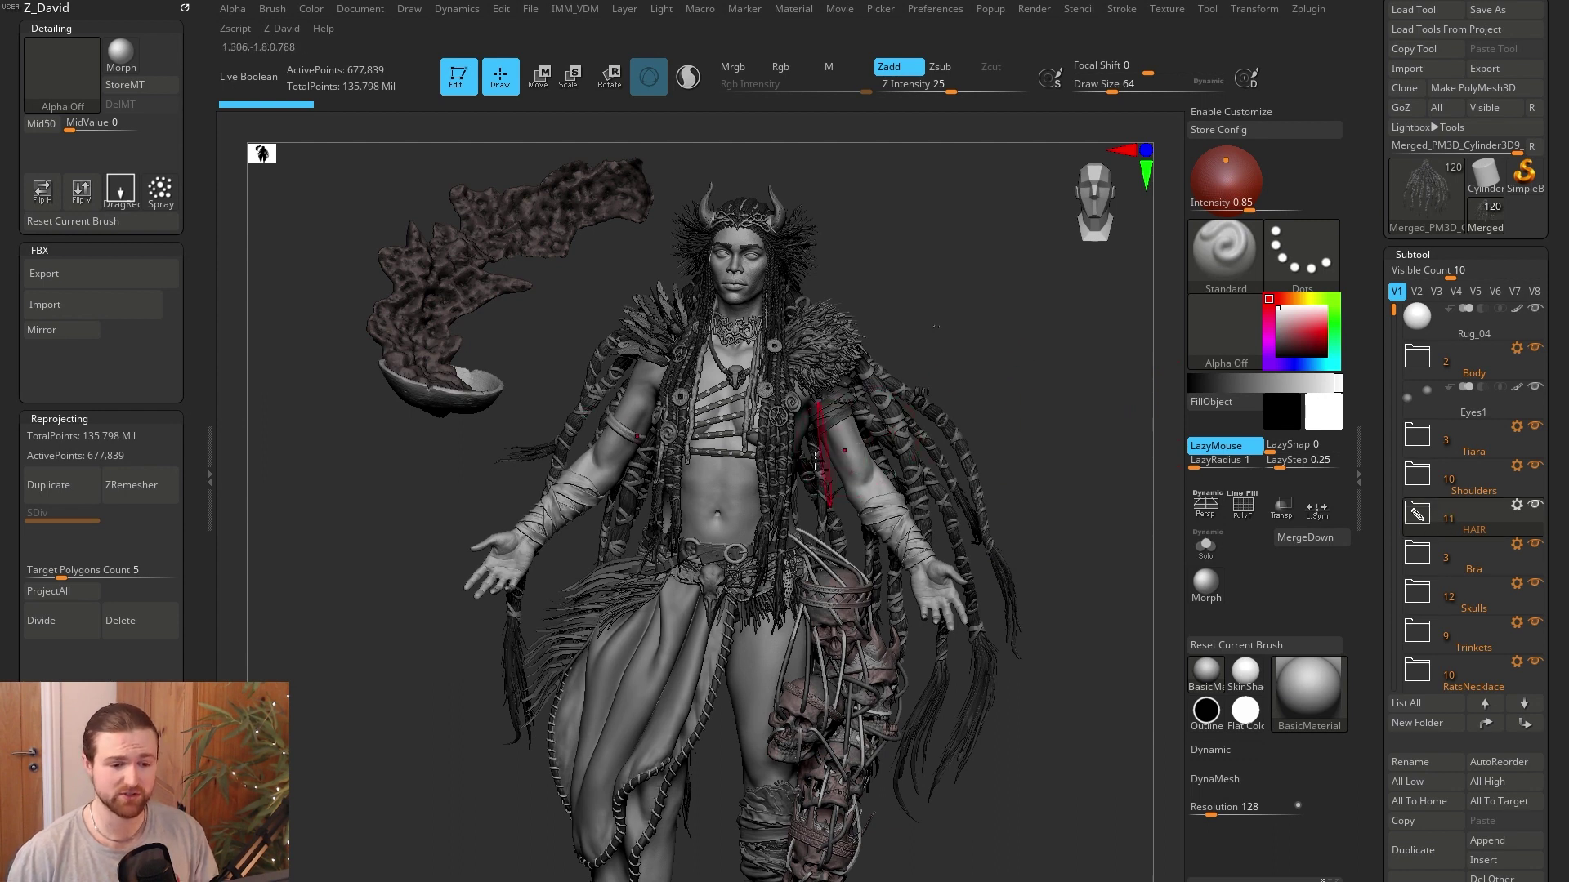
Make the horned figure's body mesh the active subtool by picking it on the model.
alt+click(916, 423)
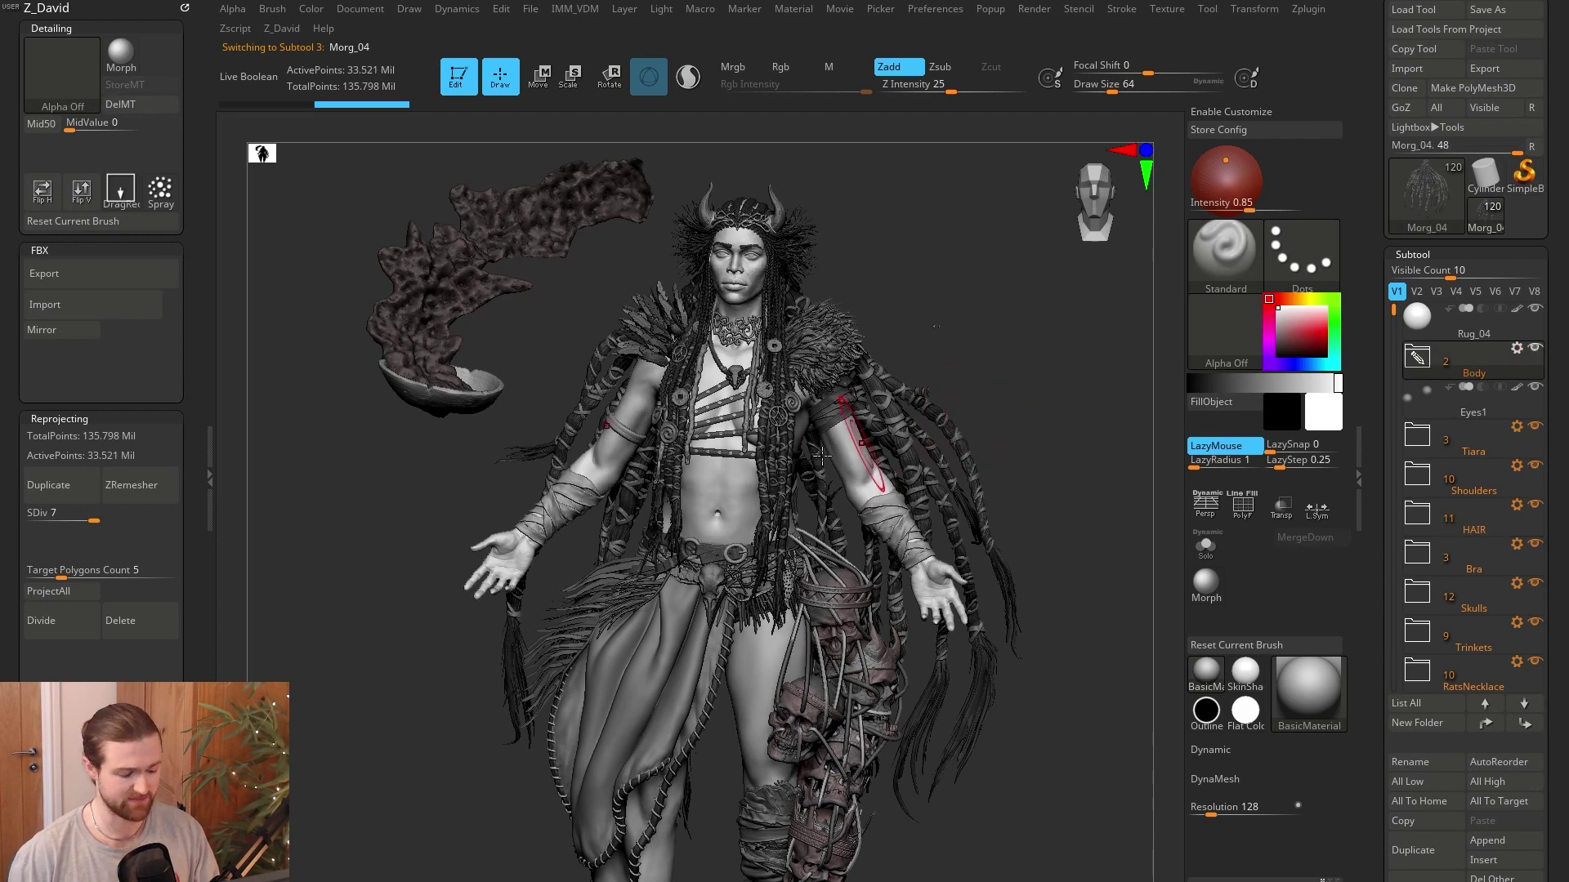
key(n)
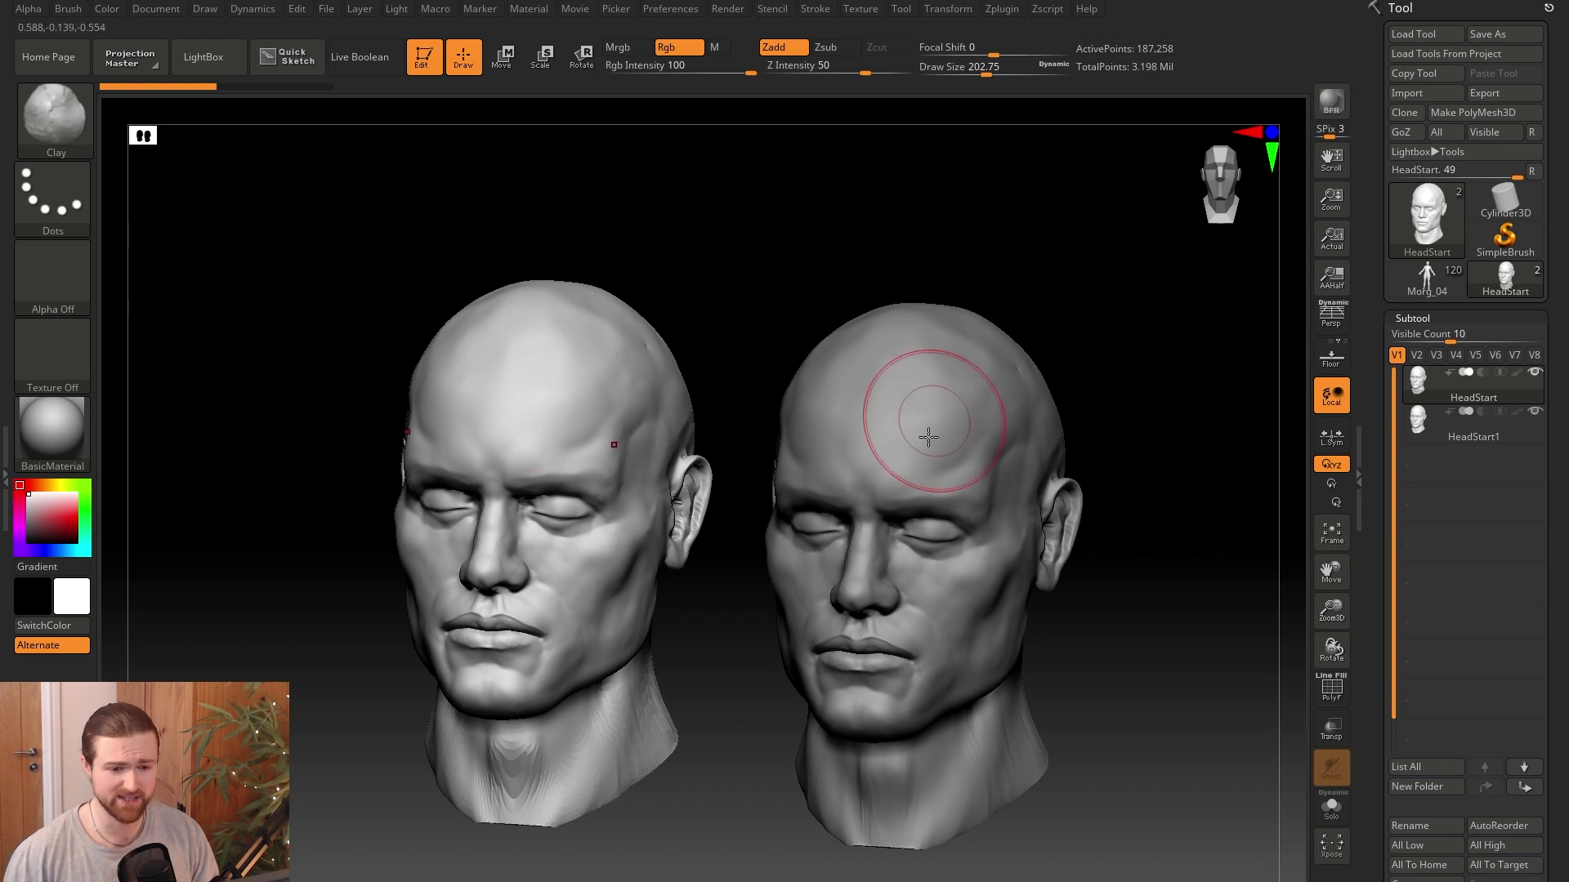
Alternate the active subtool between the two heads, finishing on HeadStart1, and enlarge the brush to 226.75.
alt+click(903, 455)
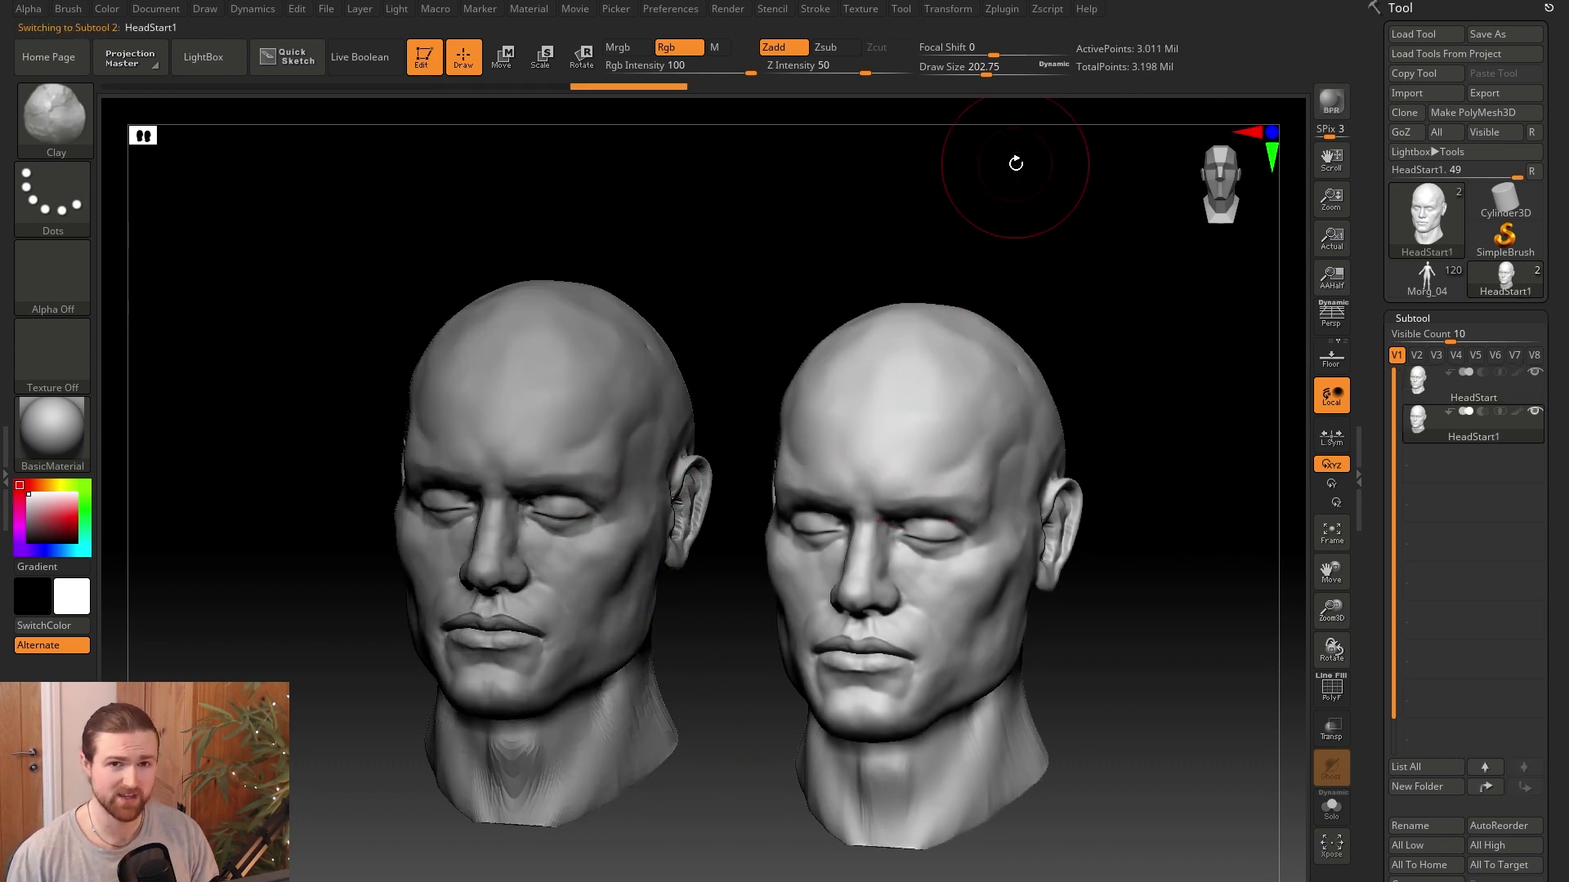
alt+click(572, 400)
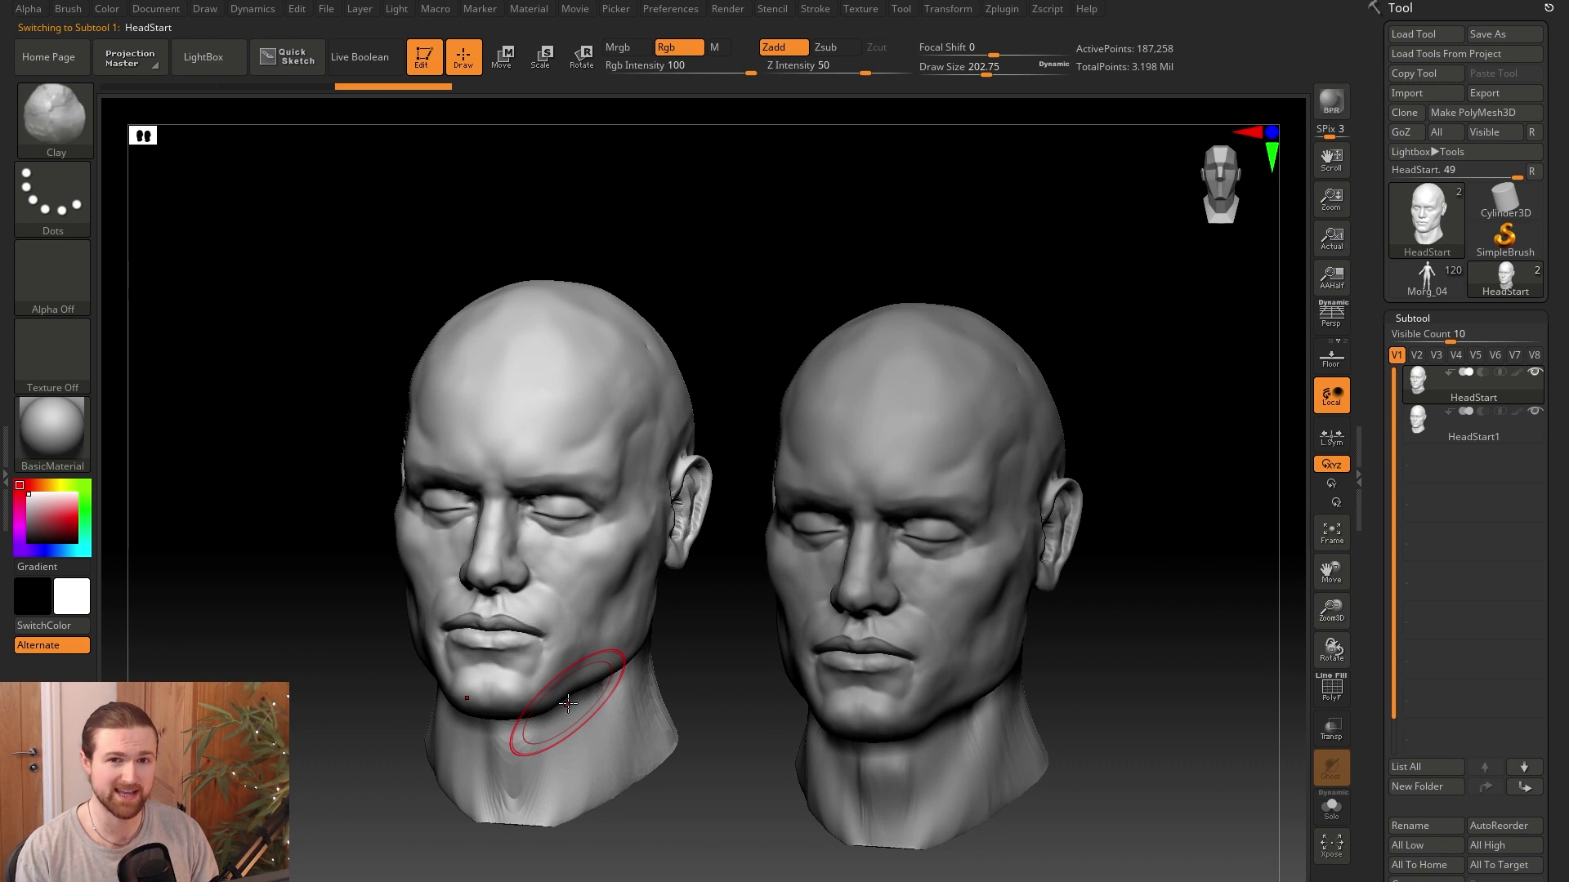
alt+click(915, 633)
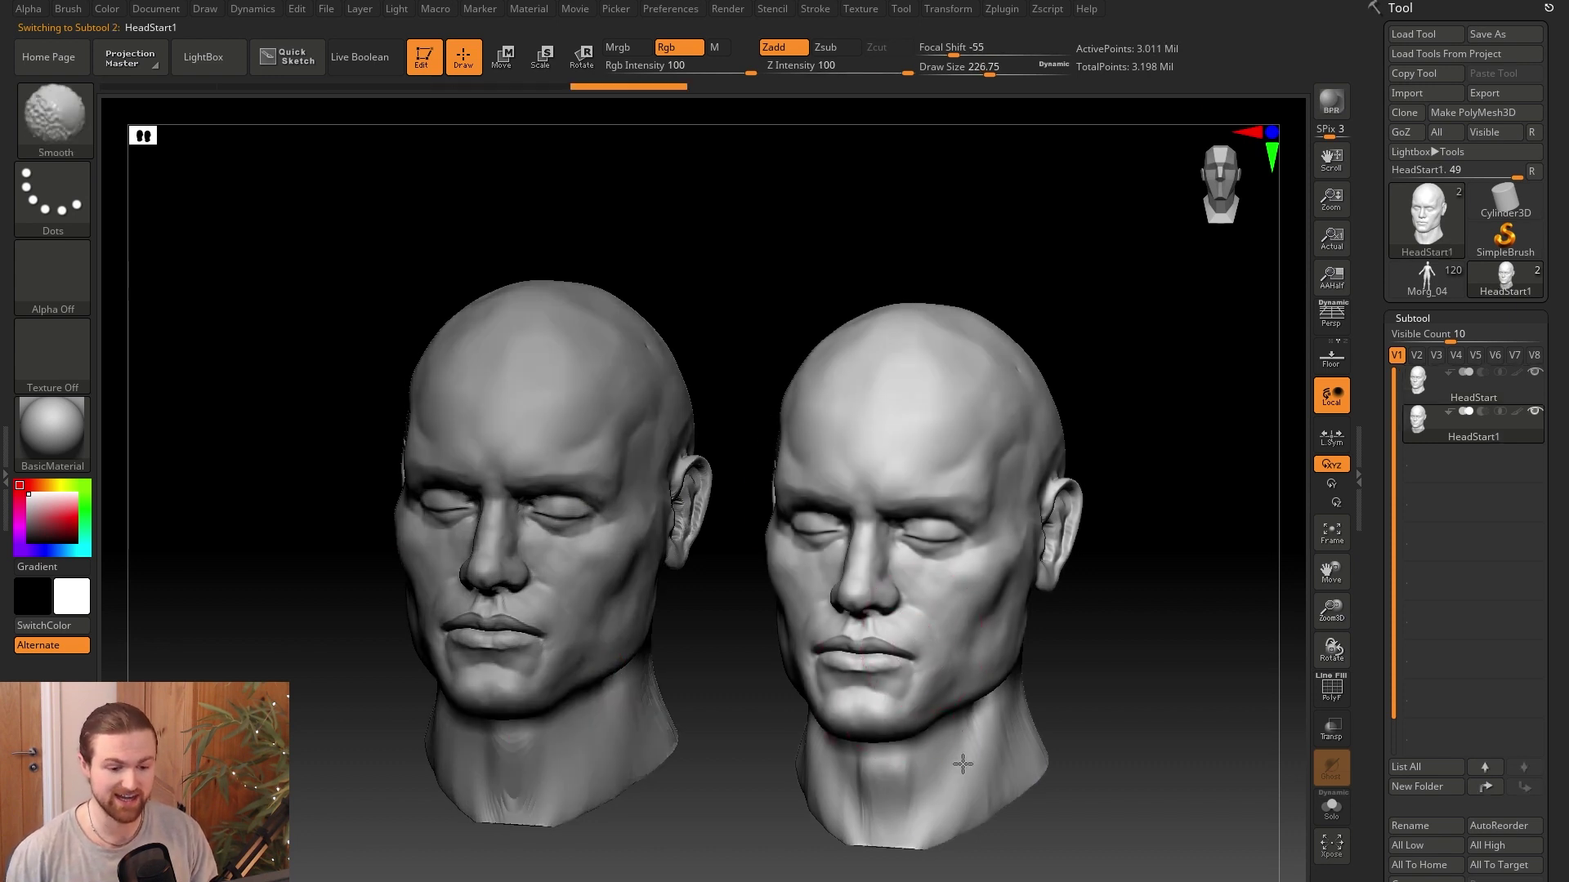
key(bracketright)
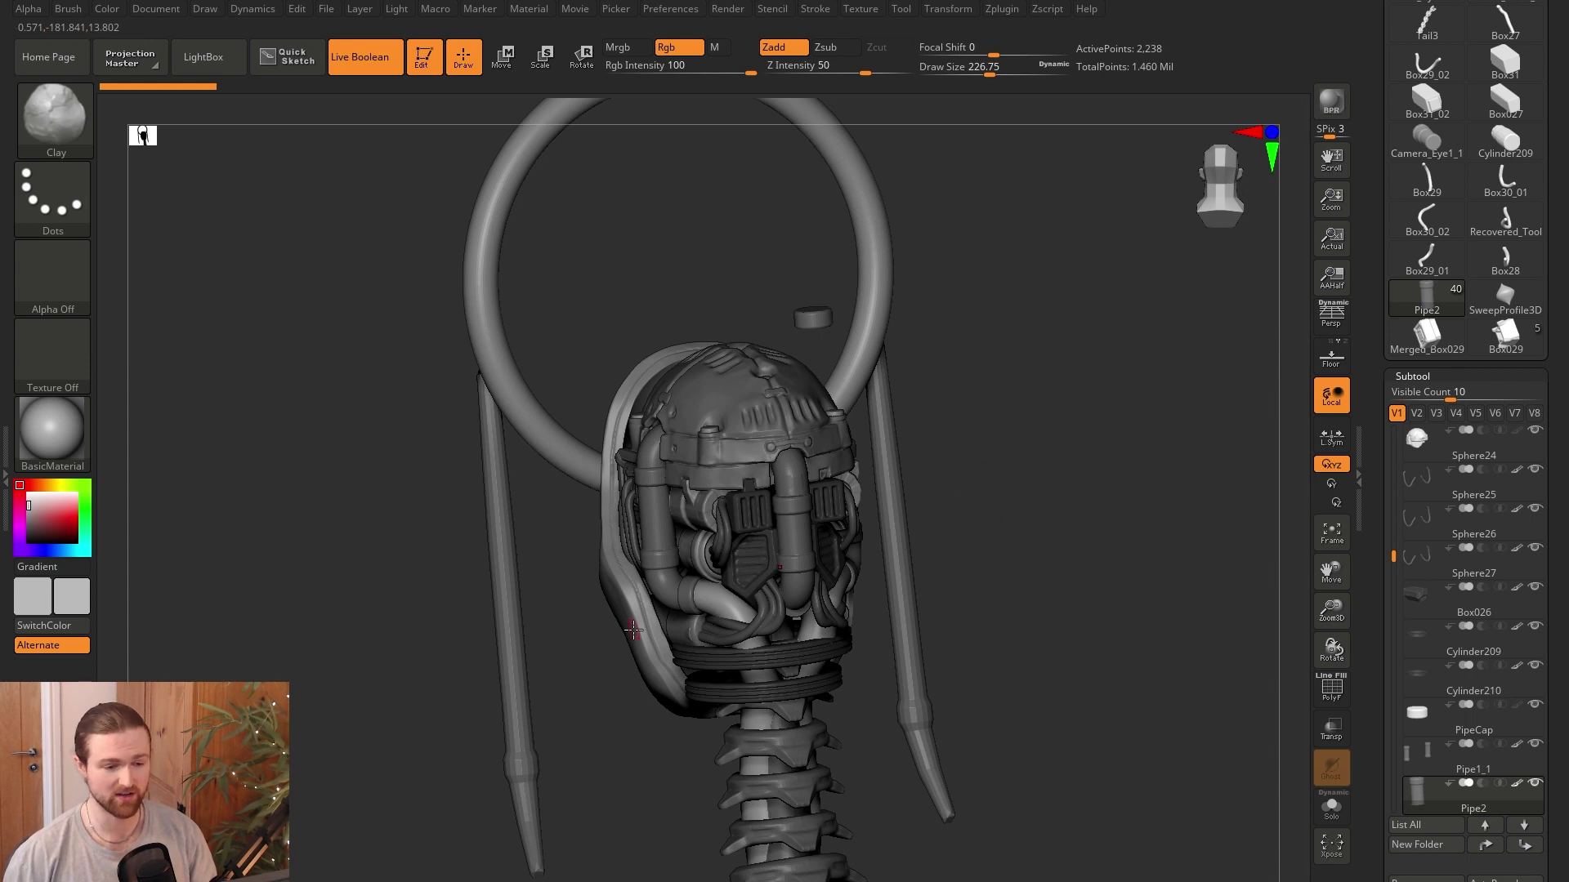
Sample dark and light greys from the robot head scene as the current colour, finishing on the dark one.
key(c)
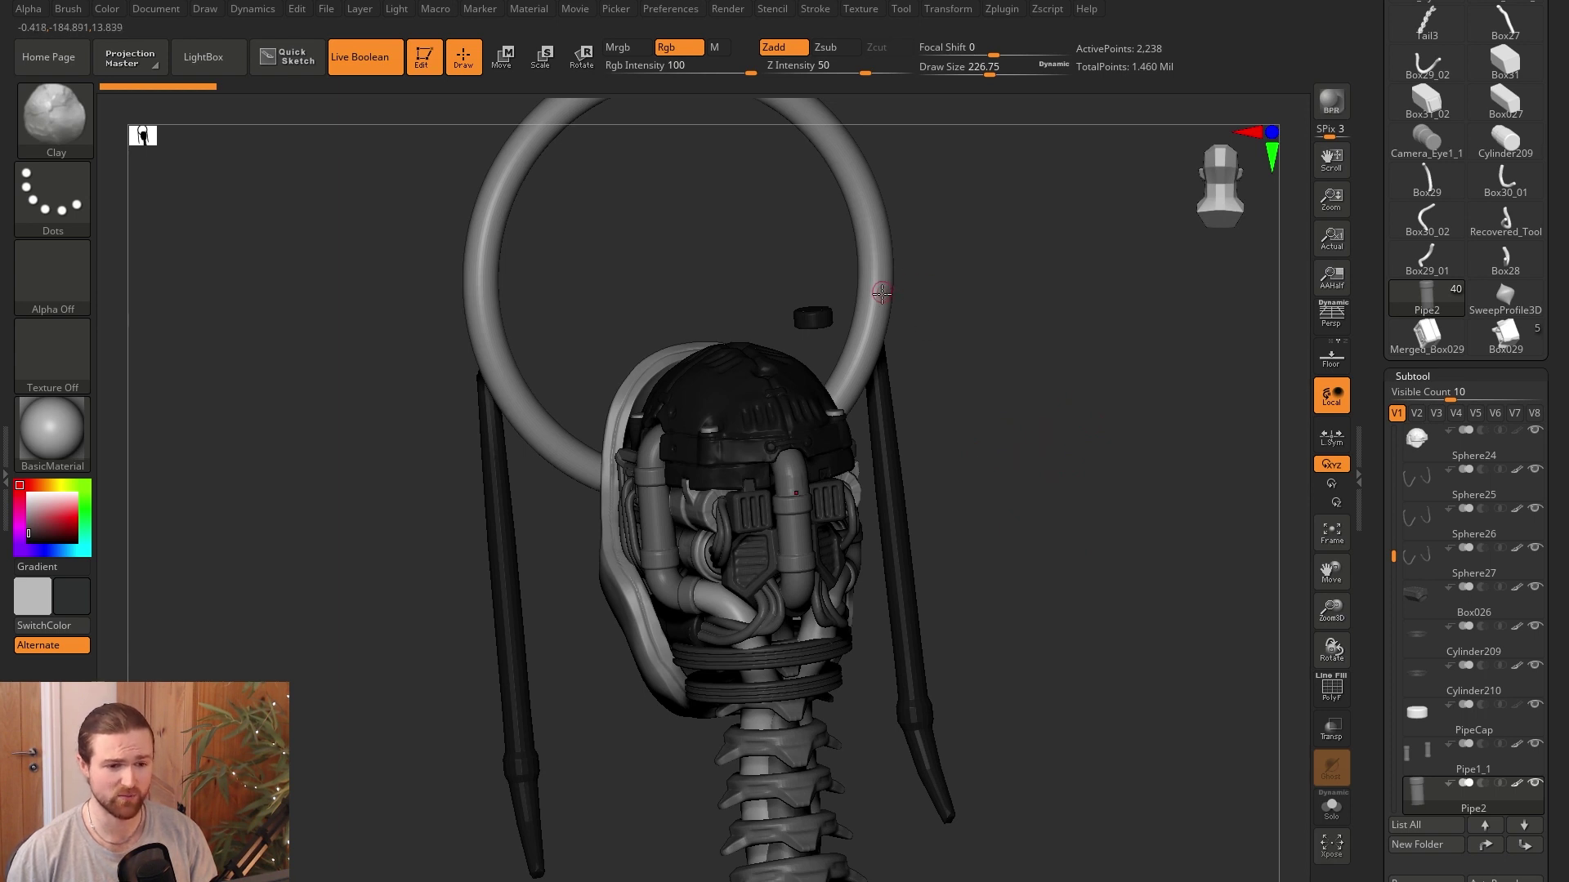
key(c)
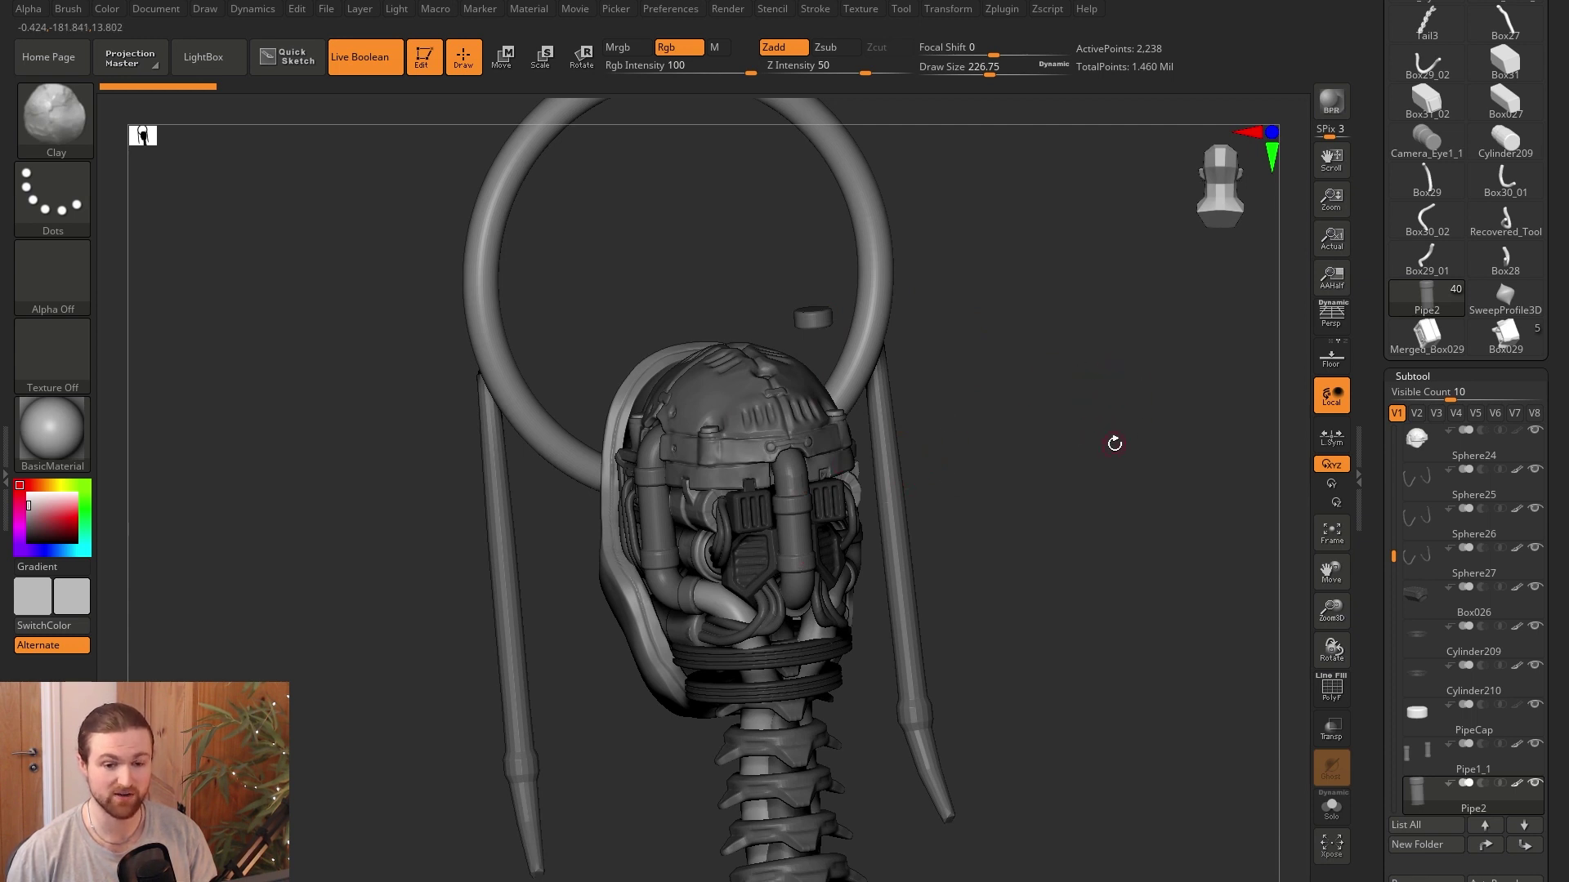
key(c)
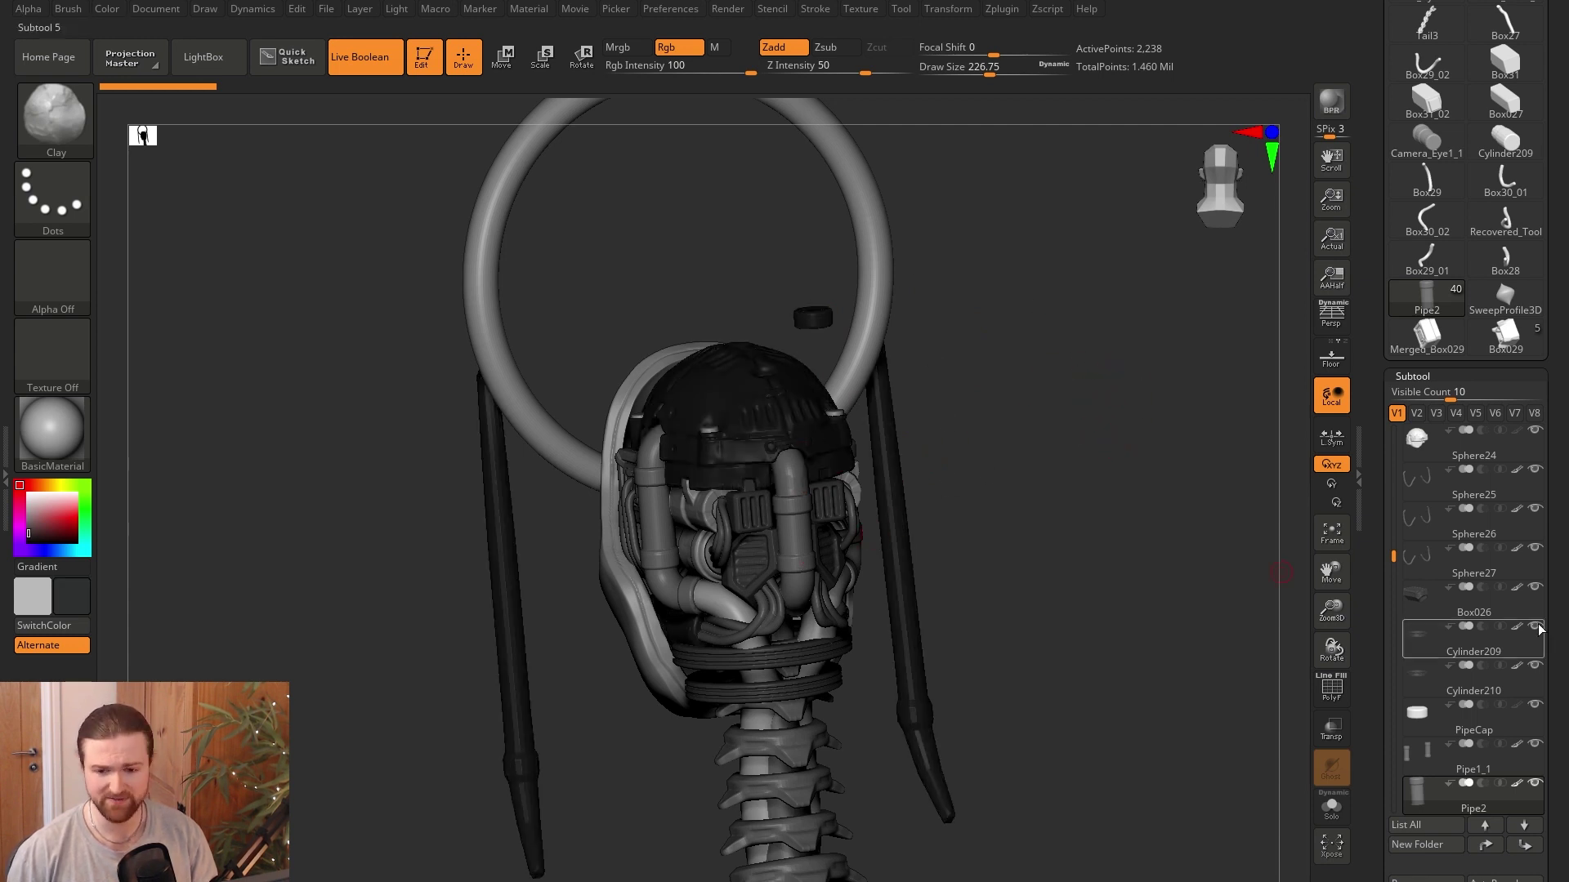
Toggle the polypaint display of the robot's Sphere24 face subtool.
scroll(1553, 565, up, 1)
scroll(1552, 565, up, 1)
scroll(1516, 589, up, 3)
click(1515, 589)
mouse_move(1521, 584)
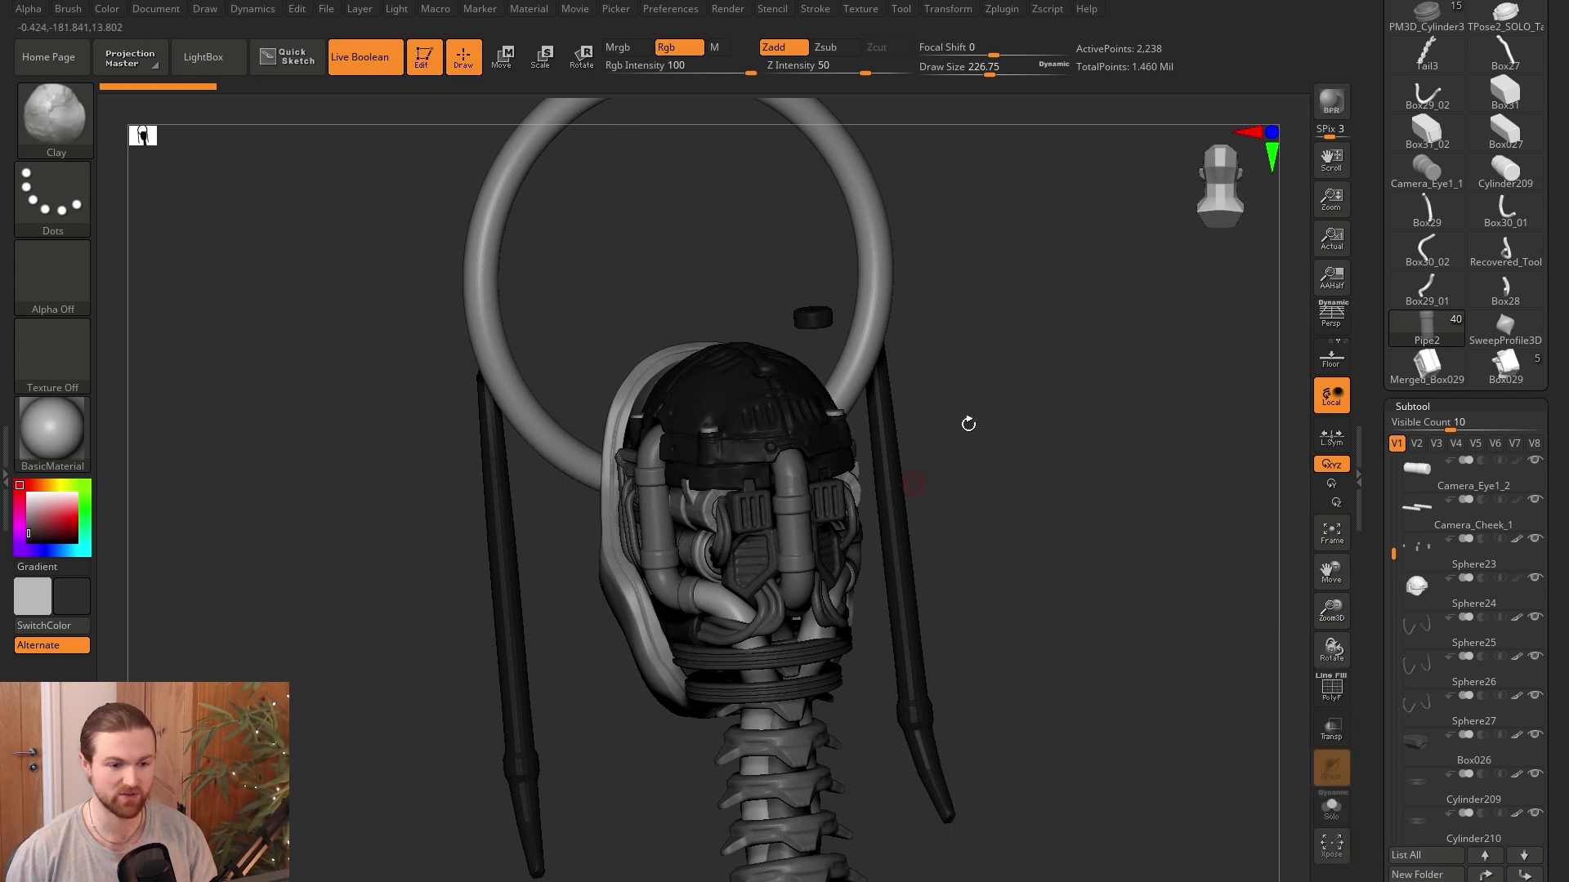
click(1459, 480)
click(1503, 629)
click(1511, 589)
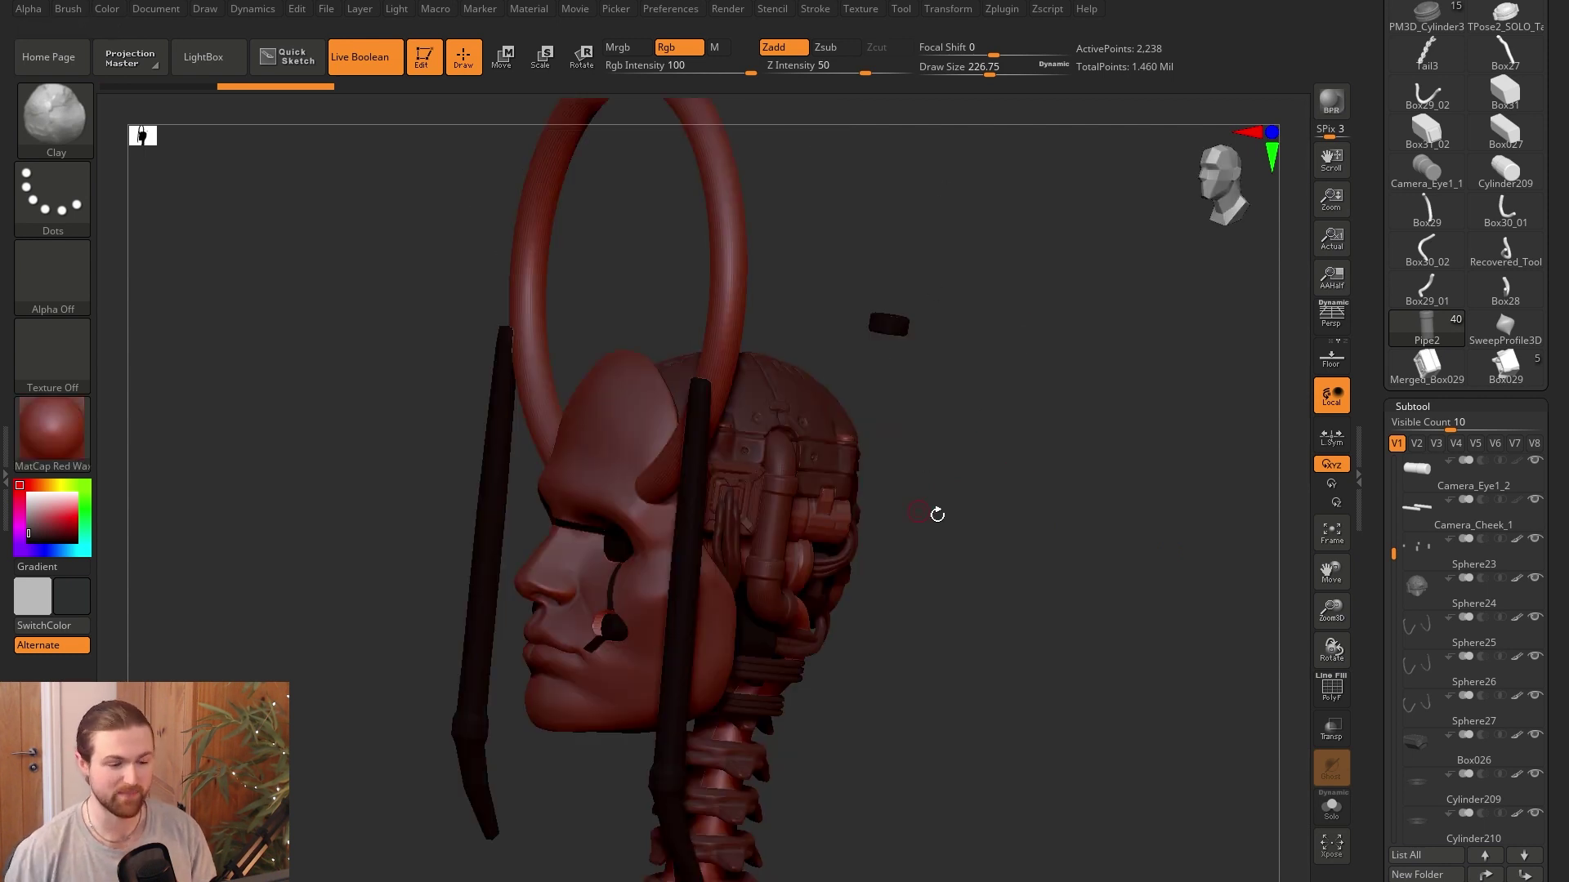
Change the robot head's active material to BasicMaterial.
drag(935, 512, 907, 531)
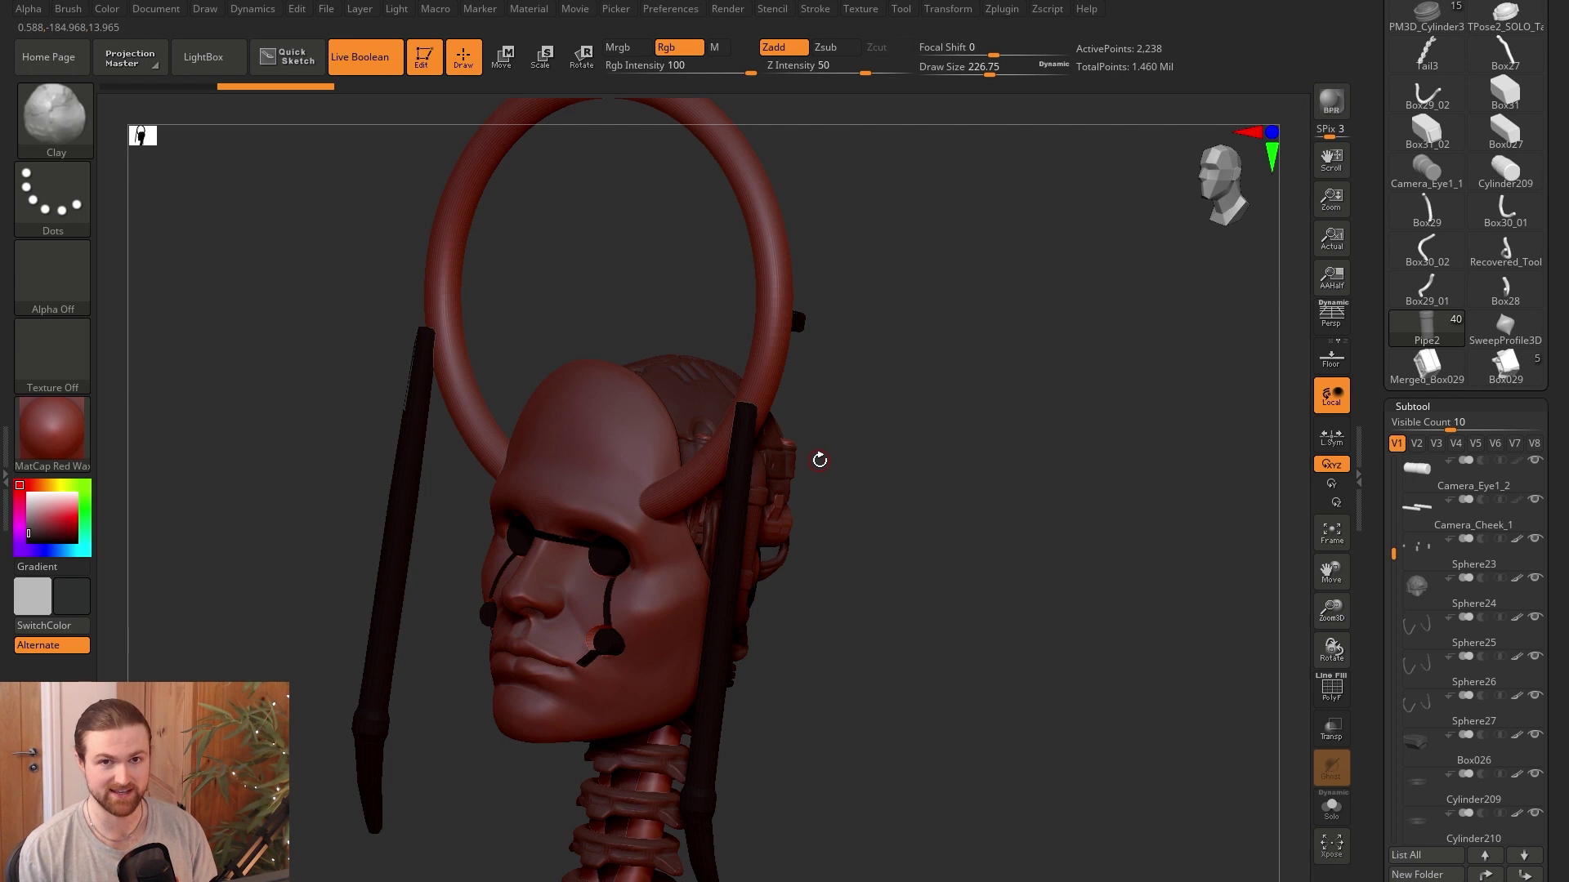
click(51, 433)
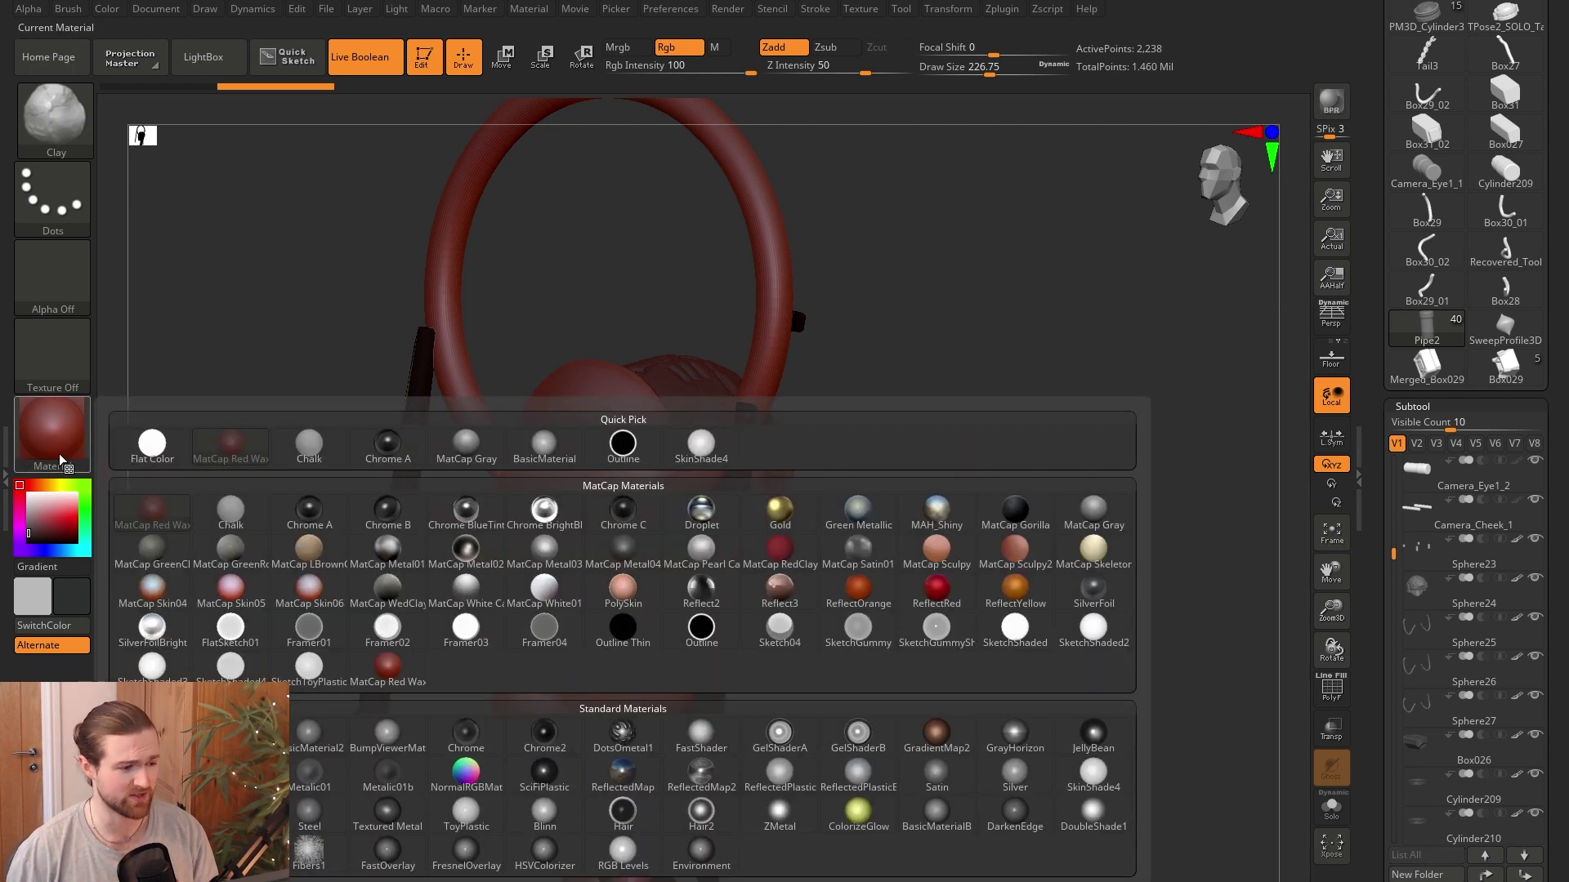
click(230, 734)
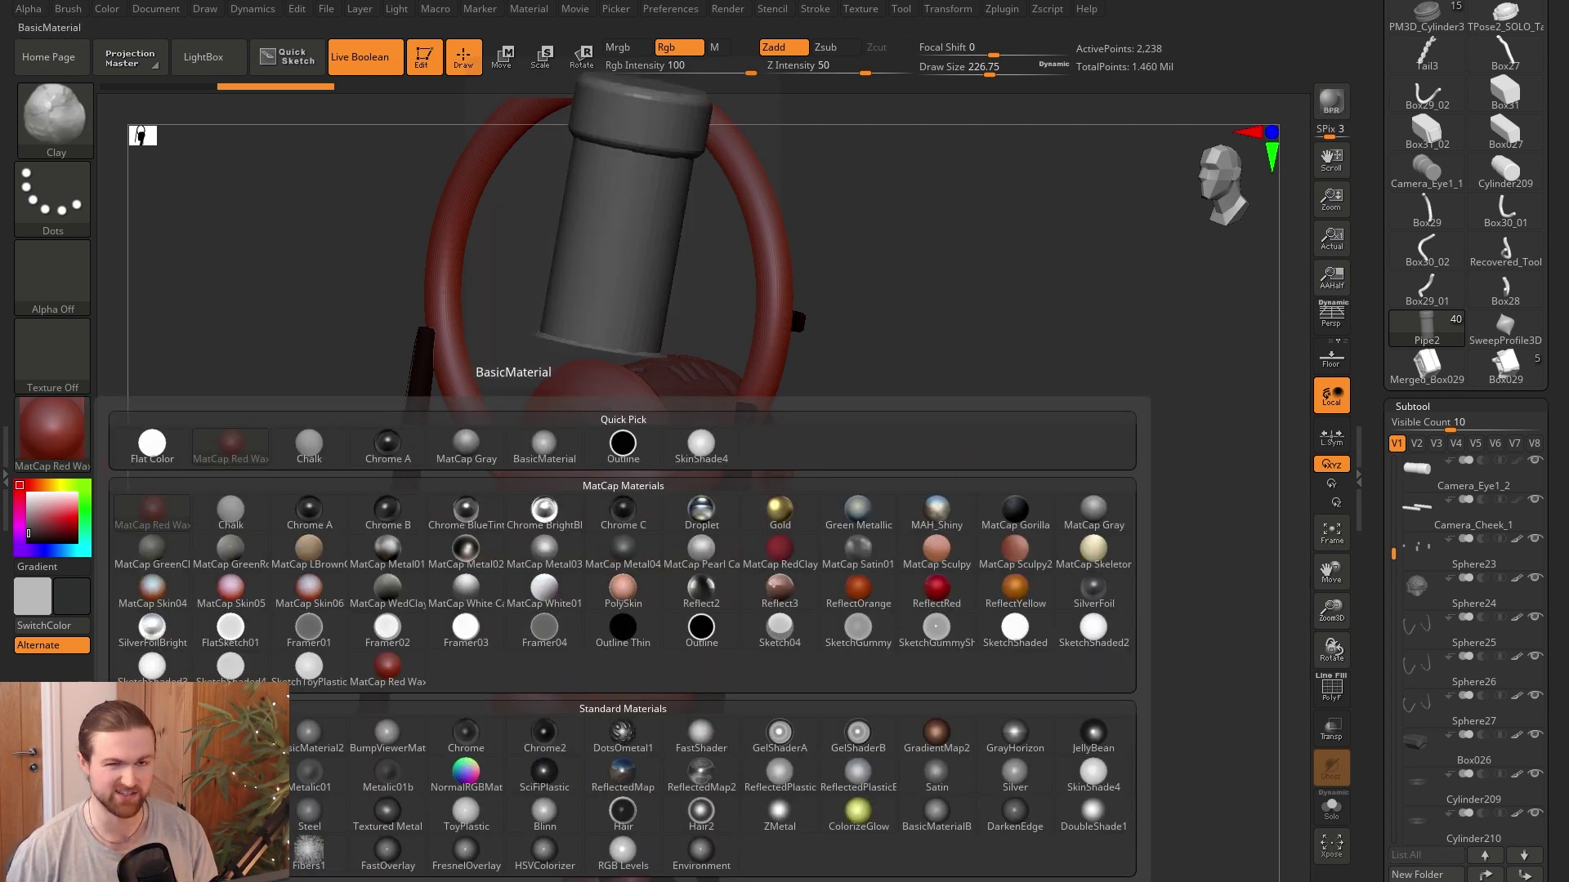
drag(829, 626, 820, 555)
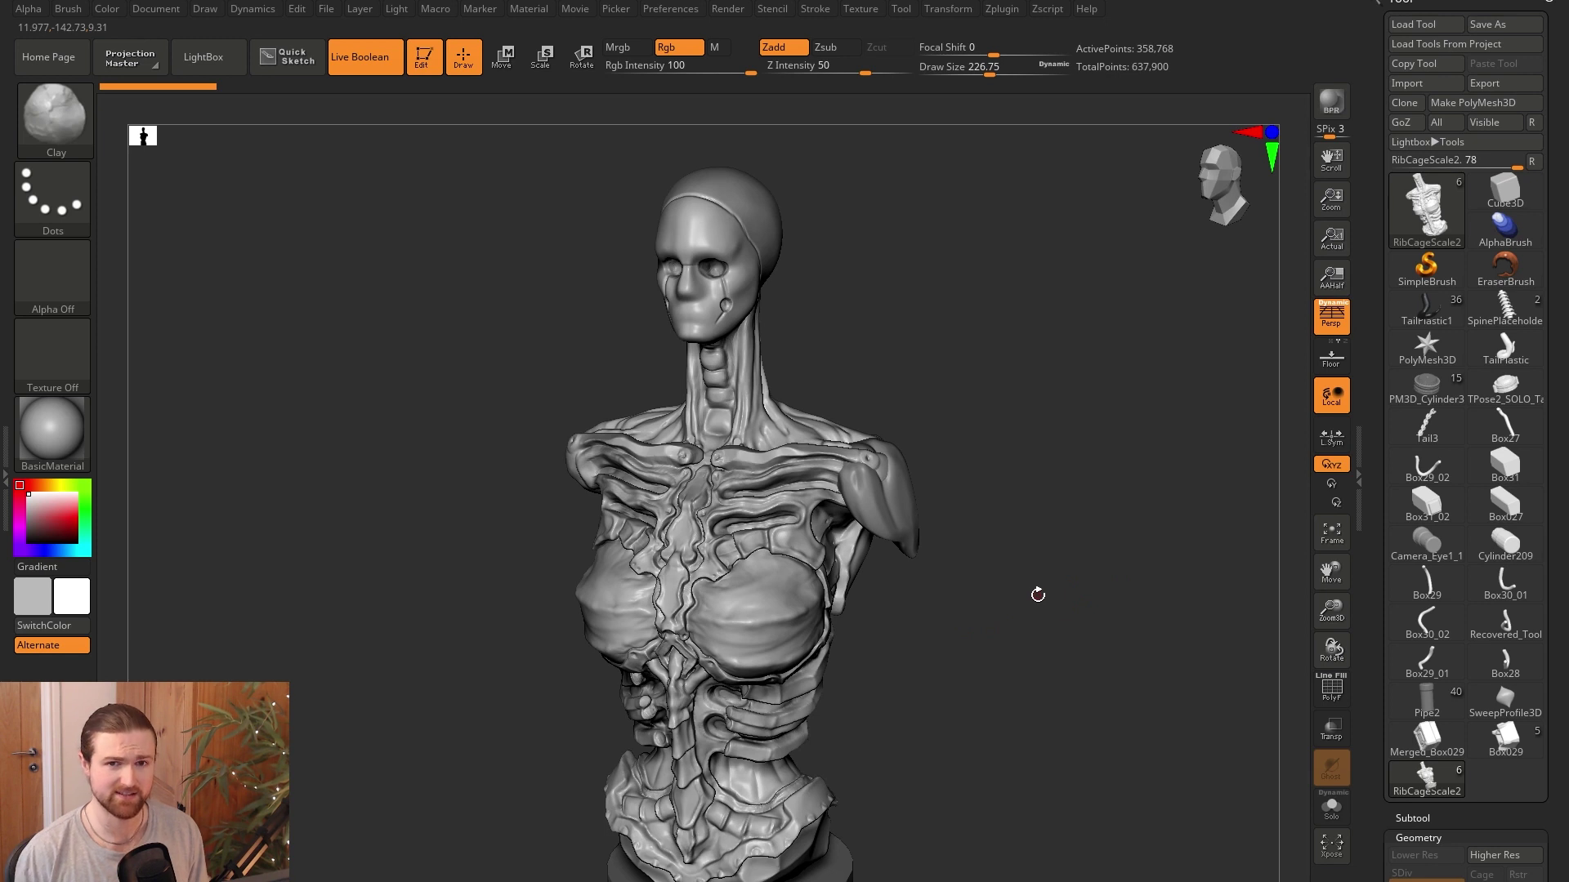
Inspect the skeletal ribcage bust from the front and toggle LightBox.
drag(931, 696, 939, 656)
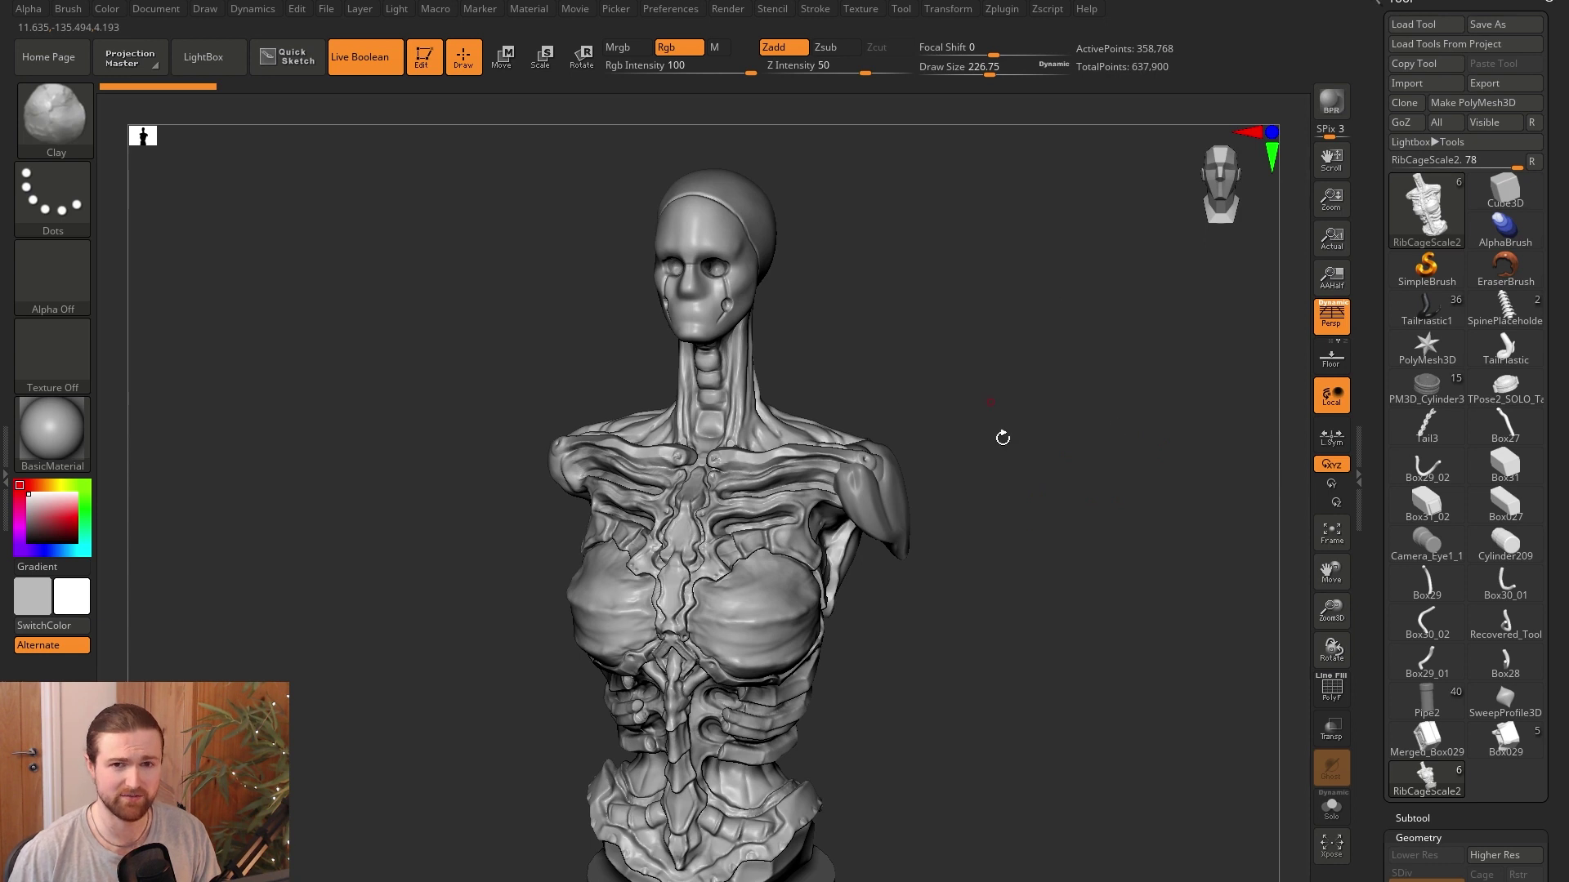
key(comma)
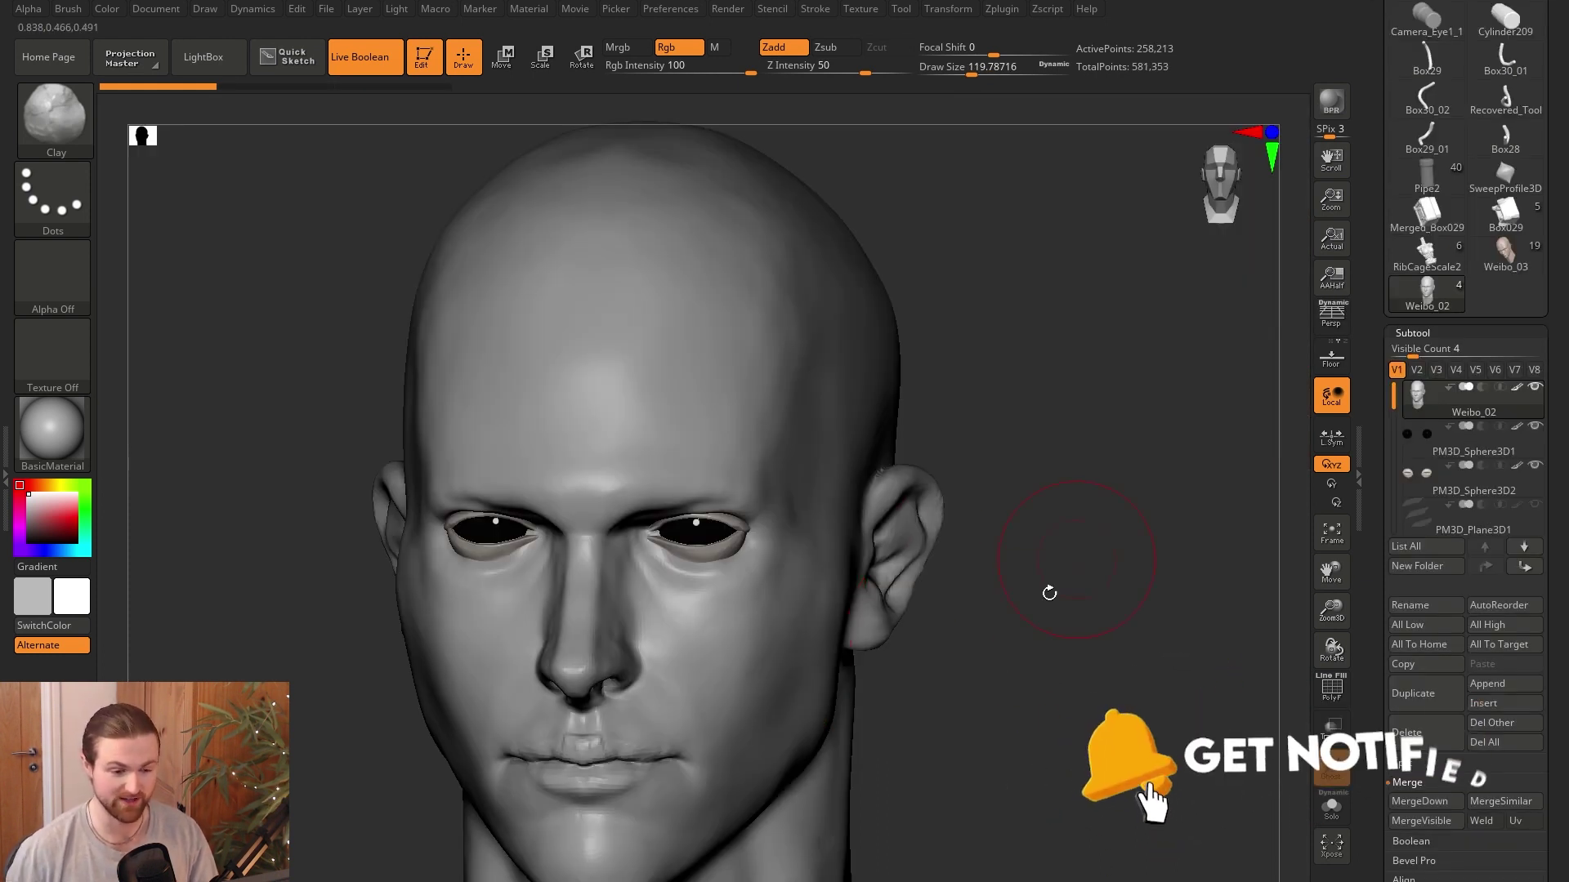
Mirror and weld the Weibo_02 head so the circular forehead detail is copied to the other side.
alt+drag(1022, 636, 940, 531)
mouse_move(719, 596)
mouse_down()
mouse_move(777, 641)
mouse_move(631, 605)
mouse_move(733, 553)
mouse_up()
mouse_move(1095, 621)
alt+mouse_down()
mouse_move(1127, 602)
mouse_move(1071, 602)
alt+mouse_up()
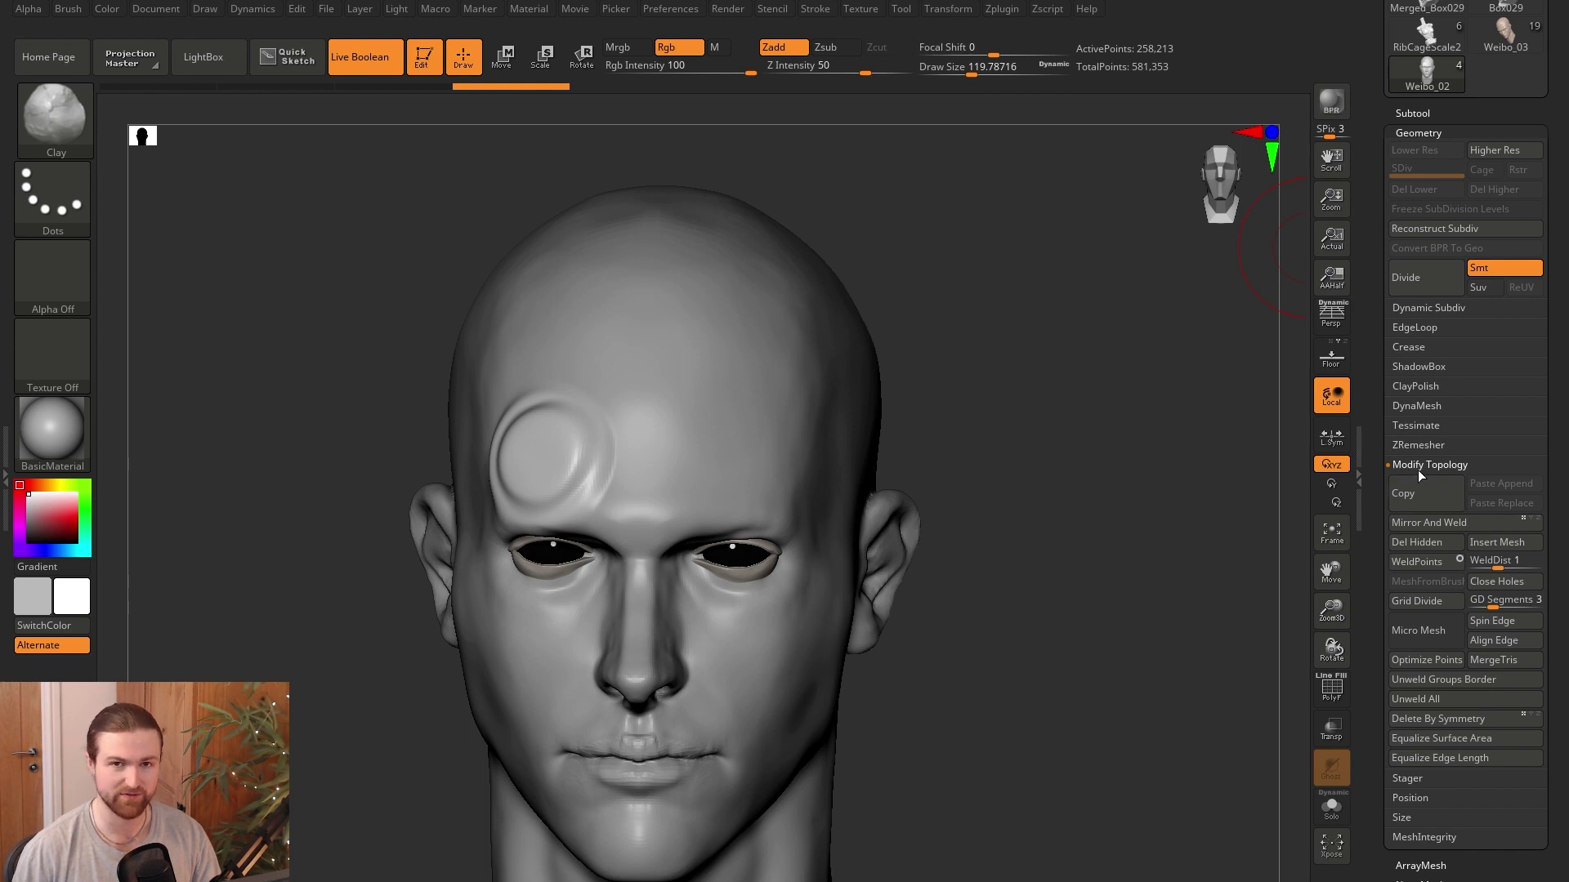
click(1451, 524)
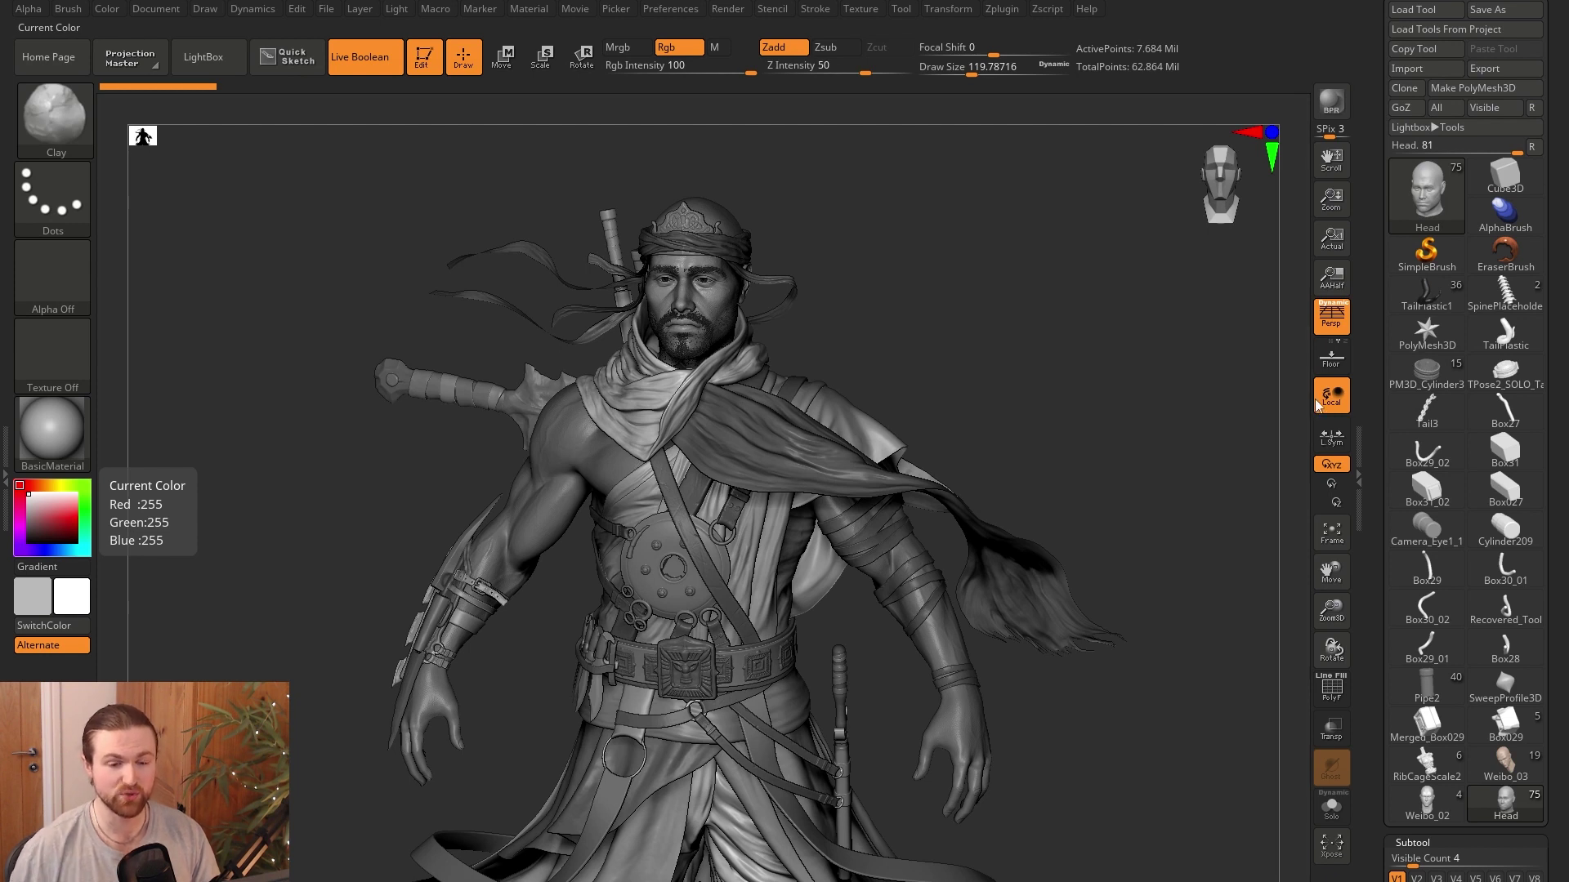
Examine the warrior figure from slightly different angles and open the document settings.
mouse_move(1079, 418)
mouse_down()
mouse_move(1117, 424)
mouse_move(1067, 406)
mouse_up()
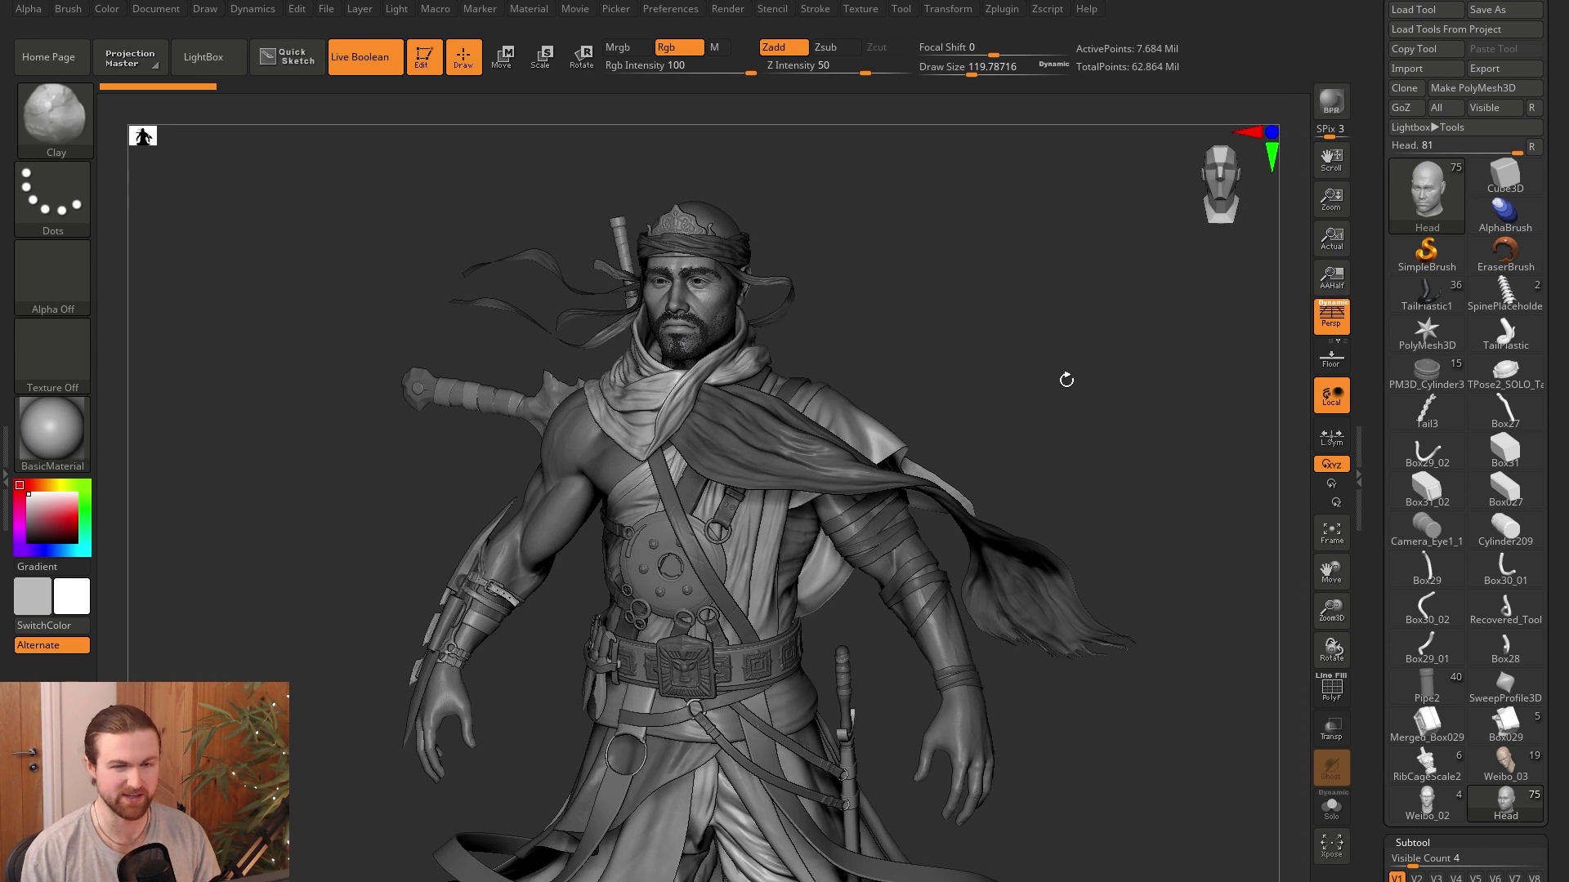
drag(1019, 500, 1075, 410)
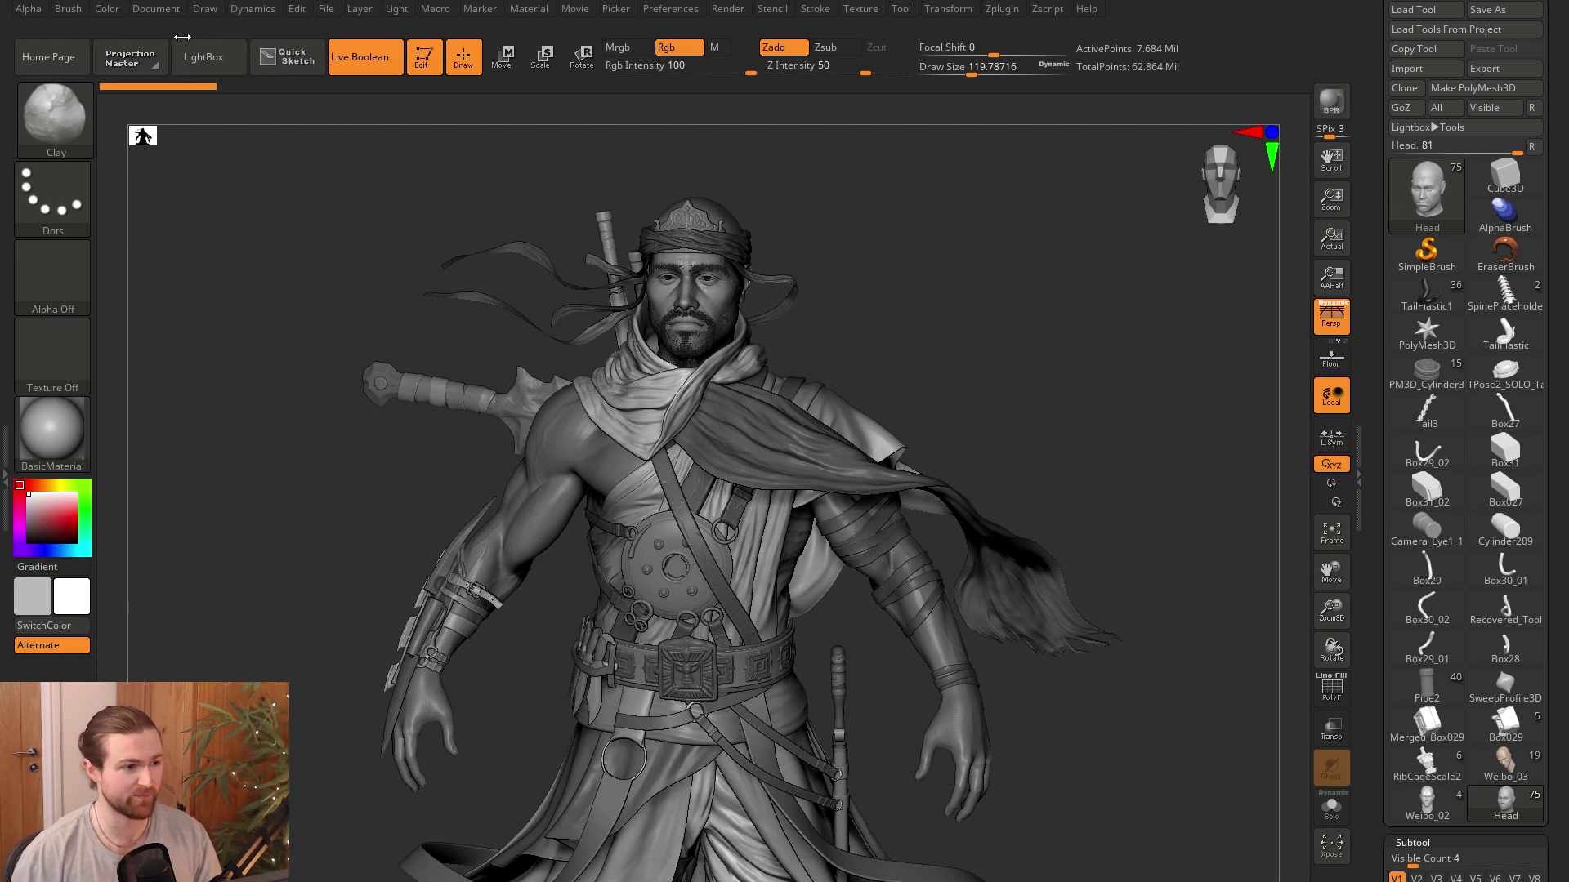
click(166, 12)
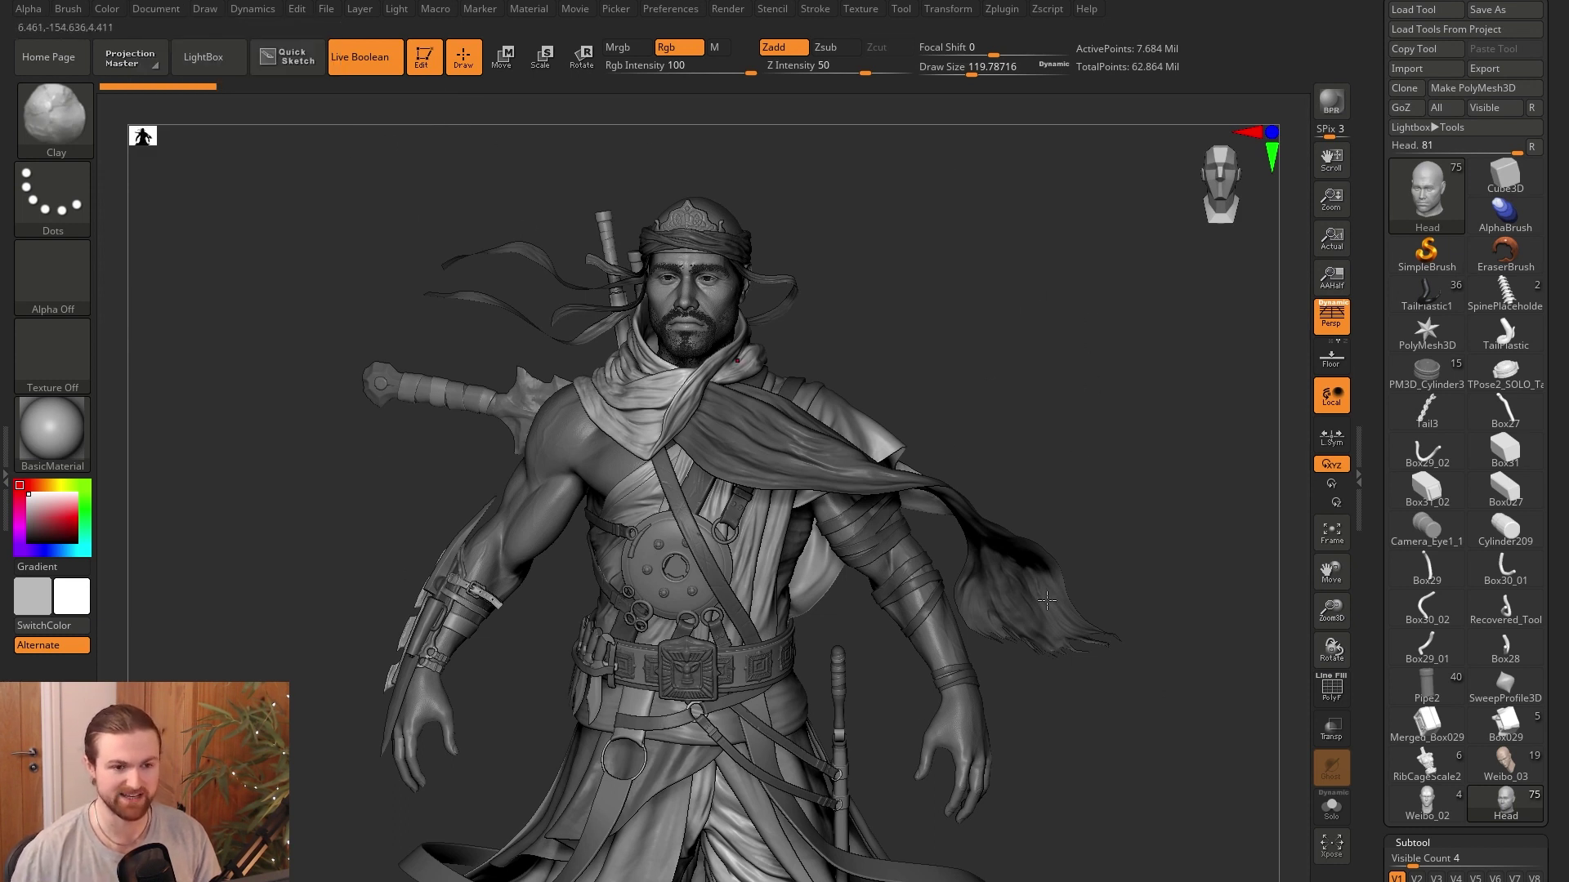
Set the visible count of the warrior's subtool list to 13.
click(326, 10)
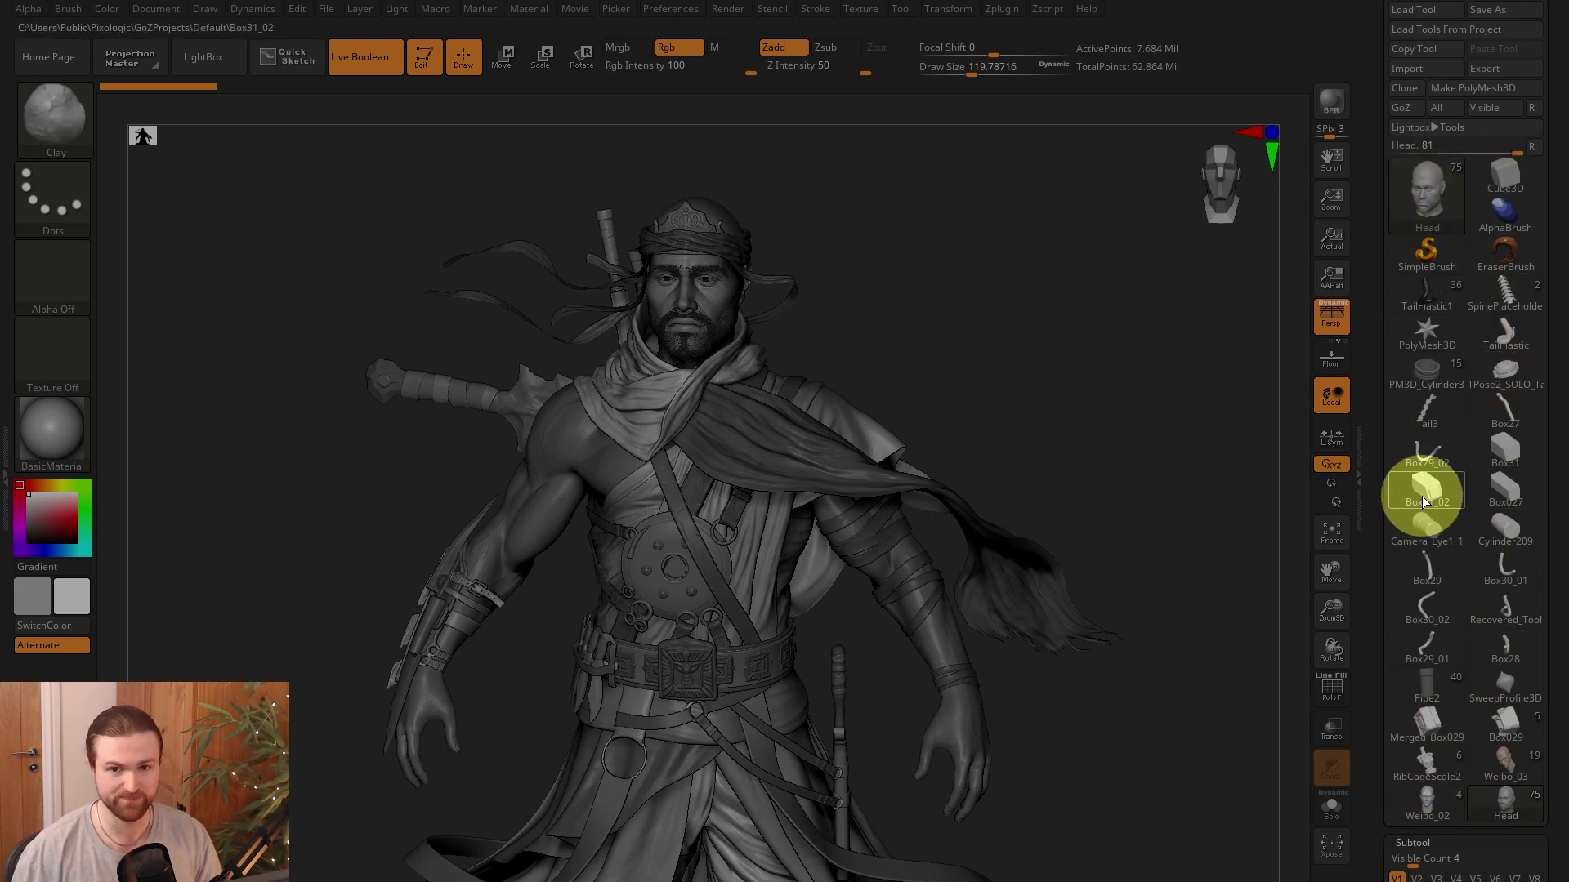
scroll(1561, 163, up, 1)
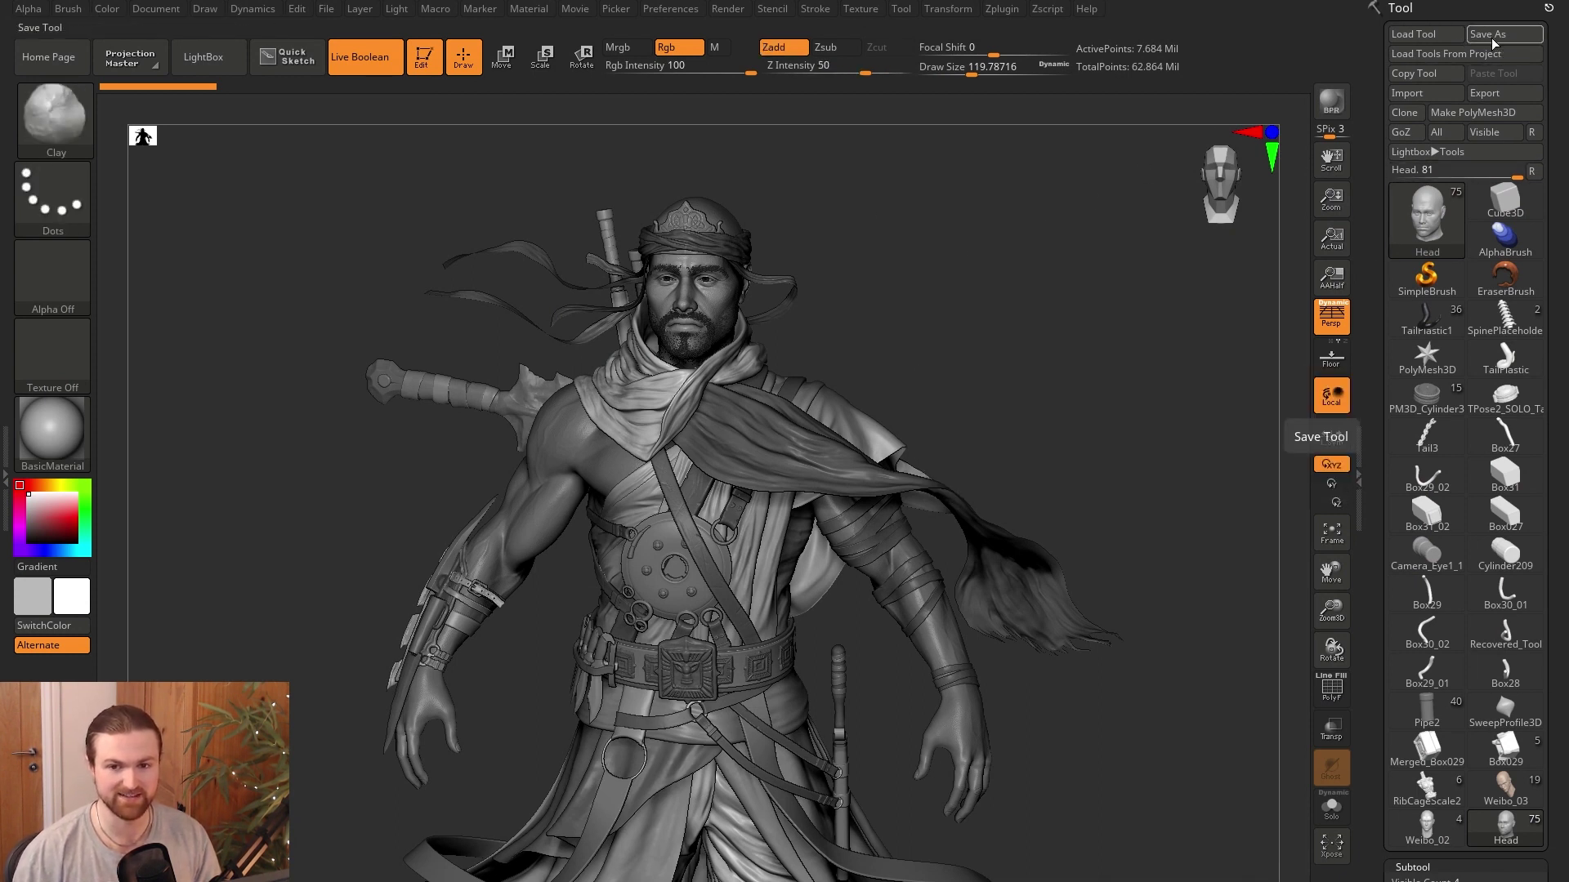
scroll(1560, 411, down, 1)
scroll(1561, 411, down, 1)
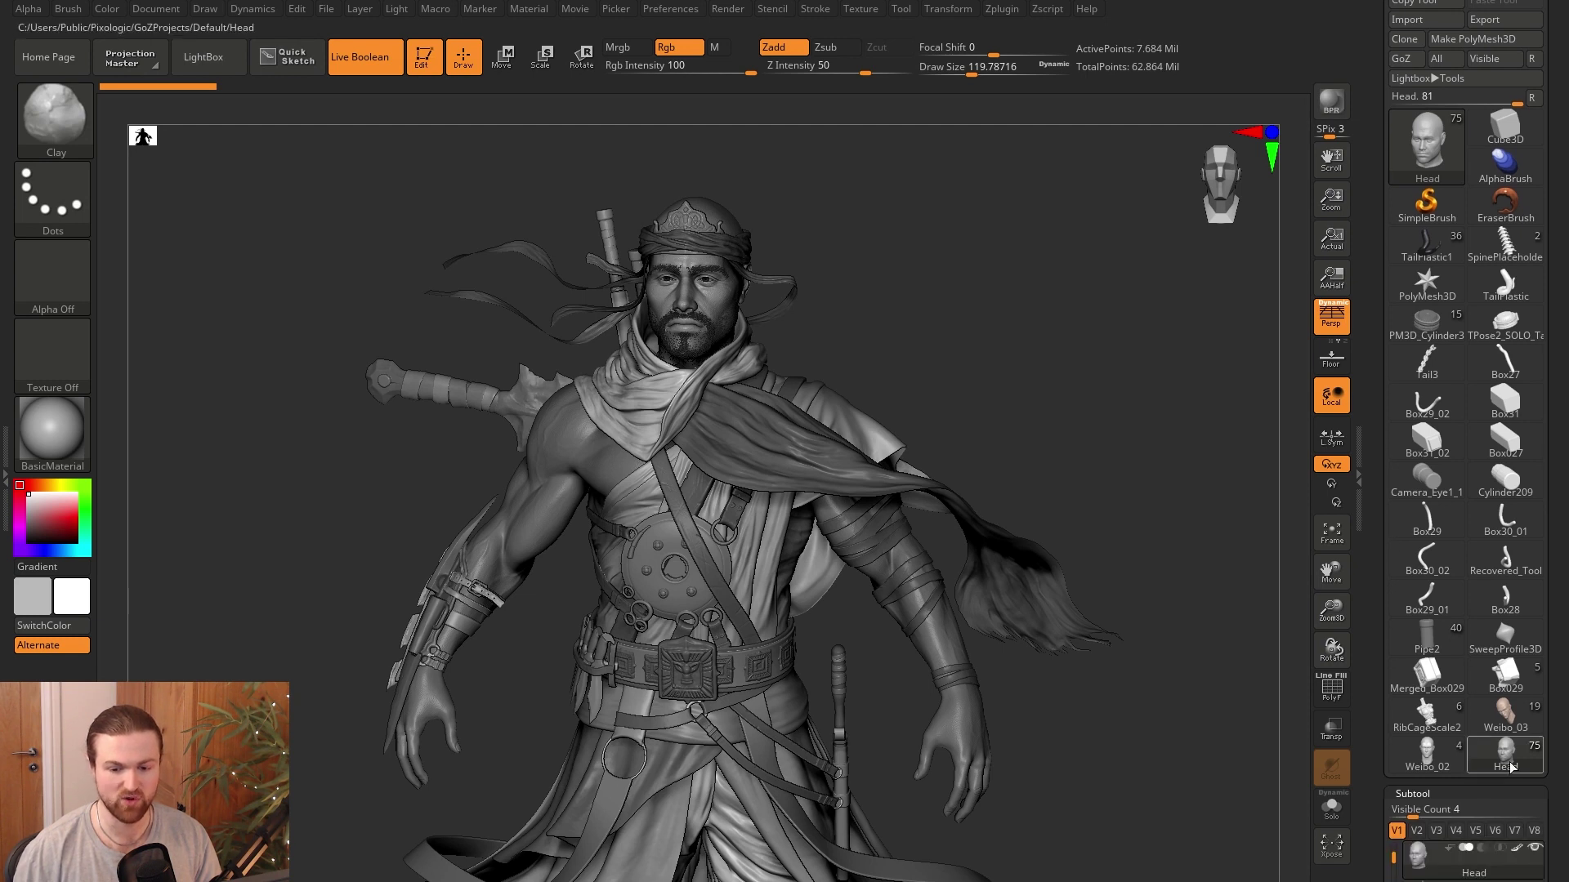
scroll(1544, 572, down, 9)
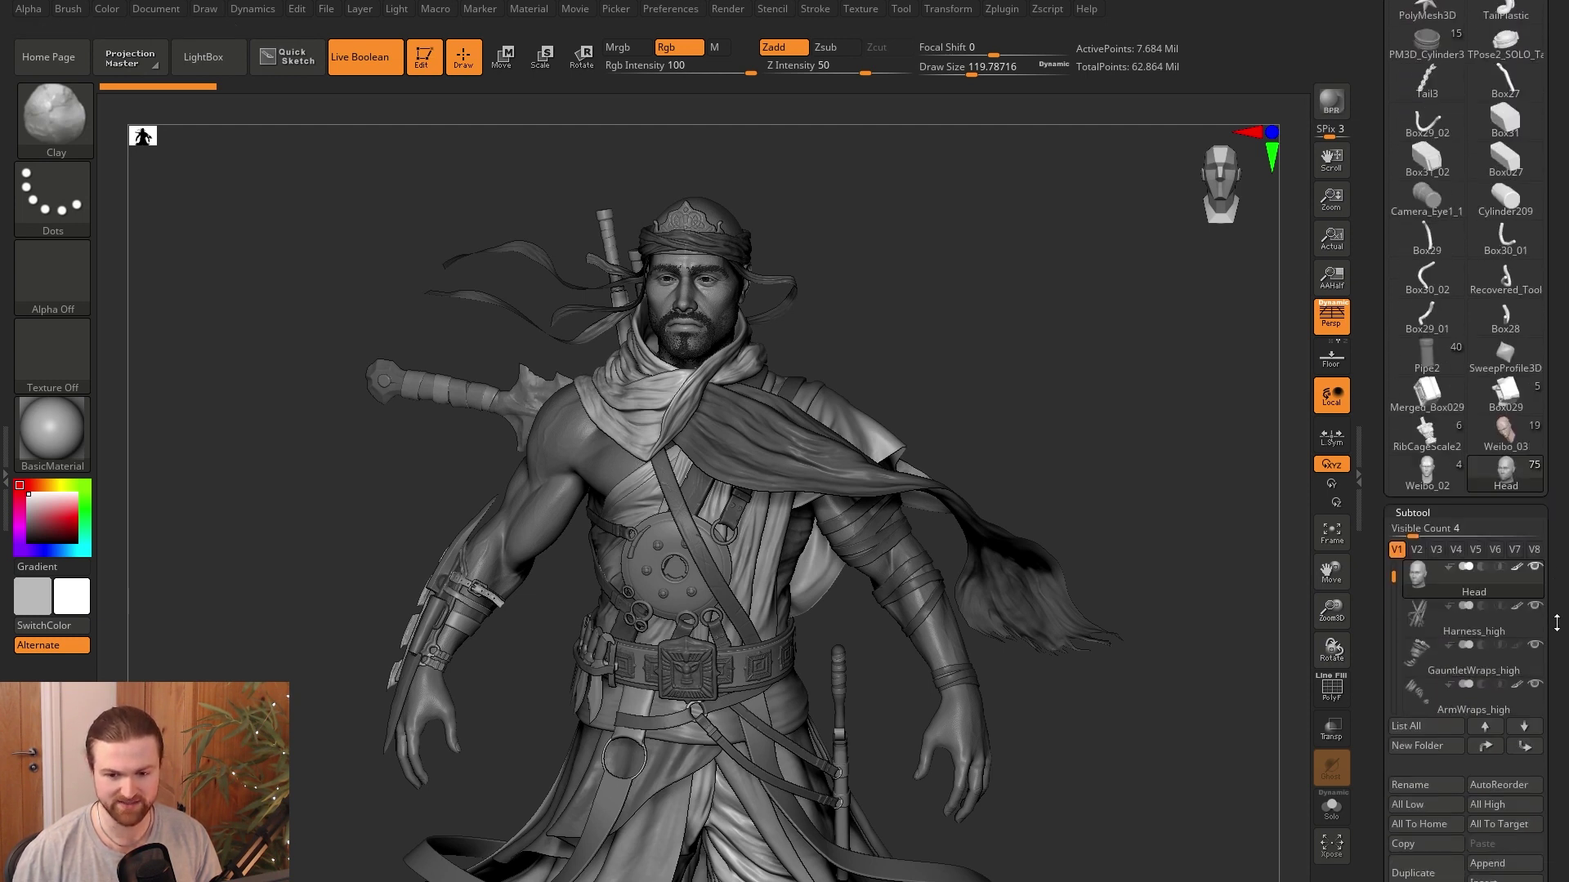
mouse_move(1518, 431)
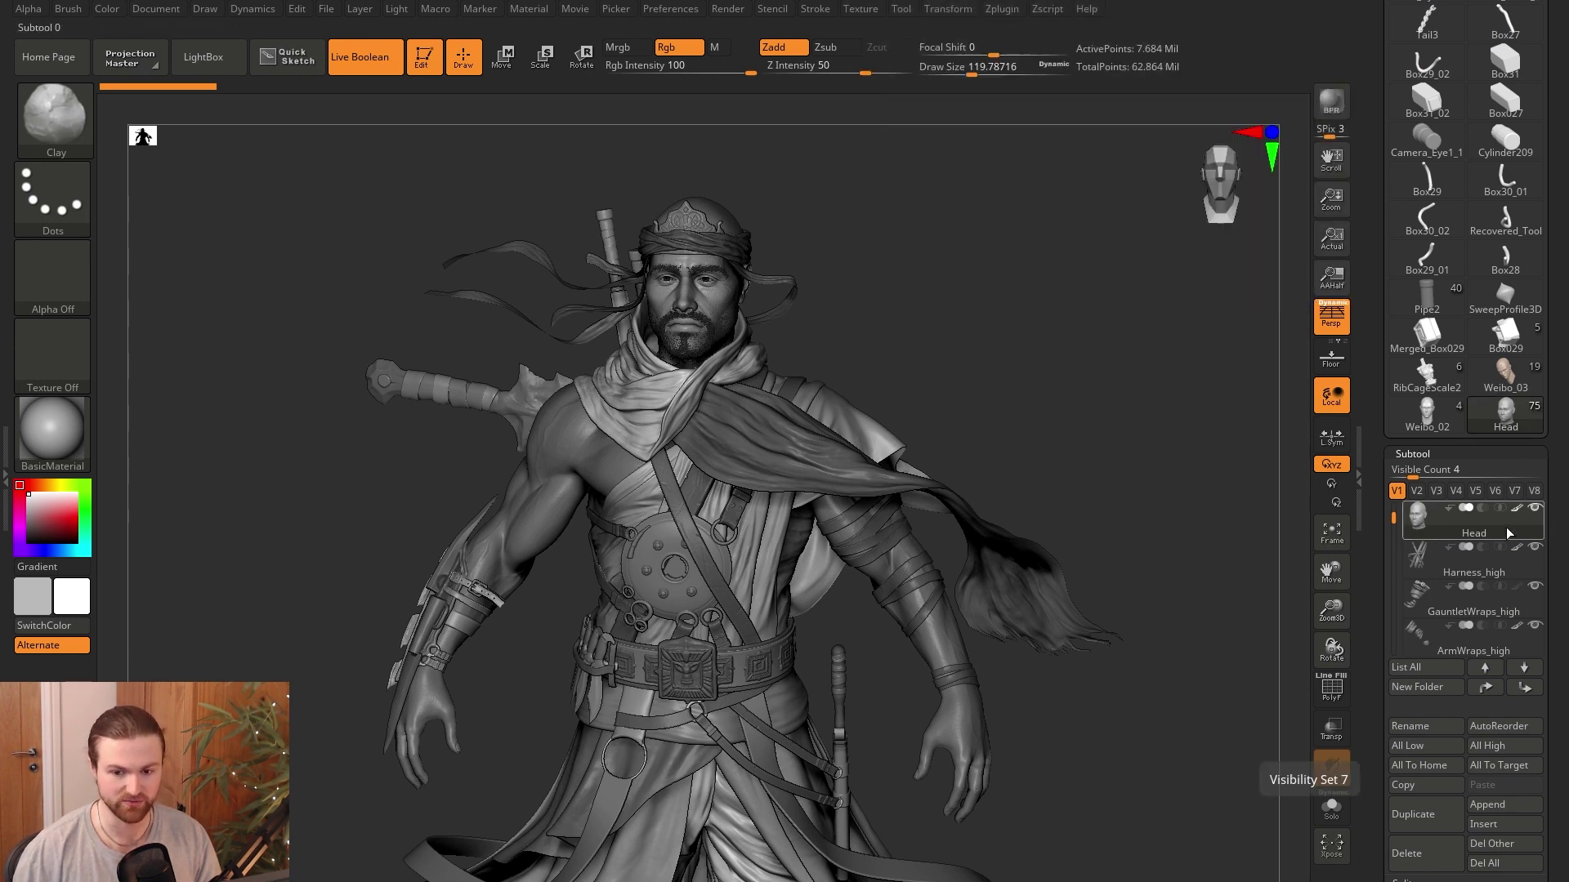
scroll(1399, 384, down, 2)
drag(1402, 385, 1468, 385)
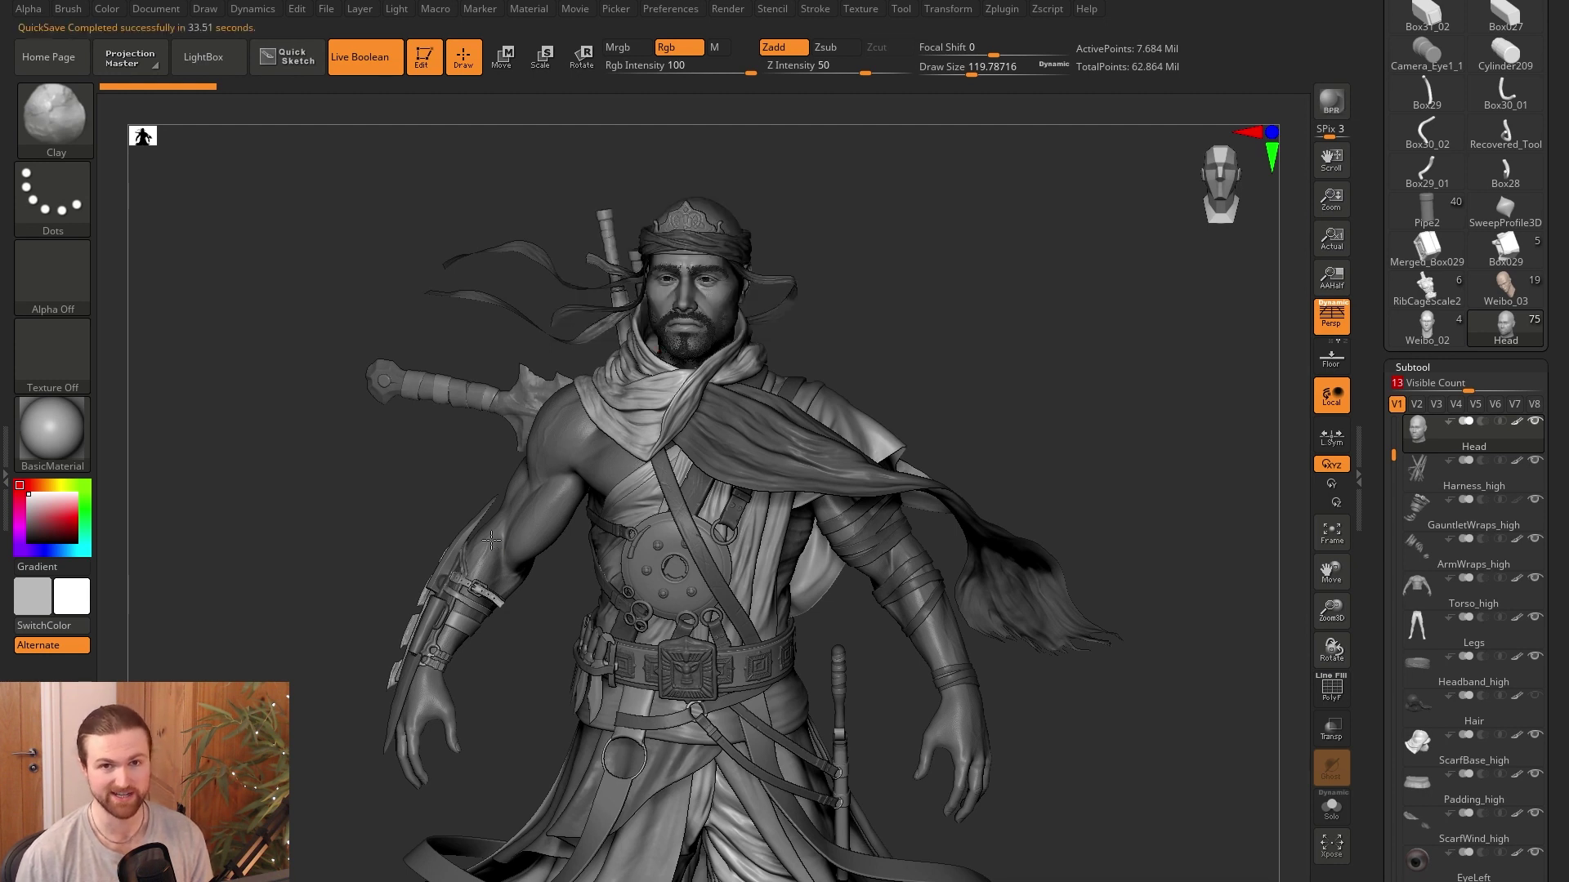
Browse the QuickSave files in LightBox and try to open the recovered tool file.
key(comma)
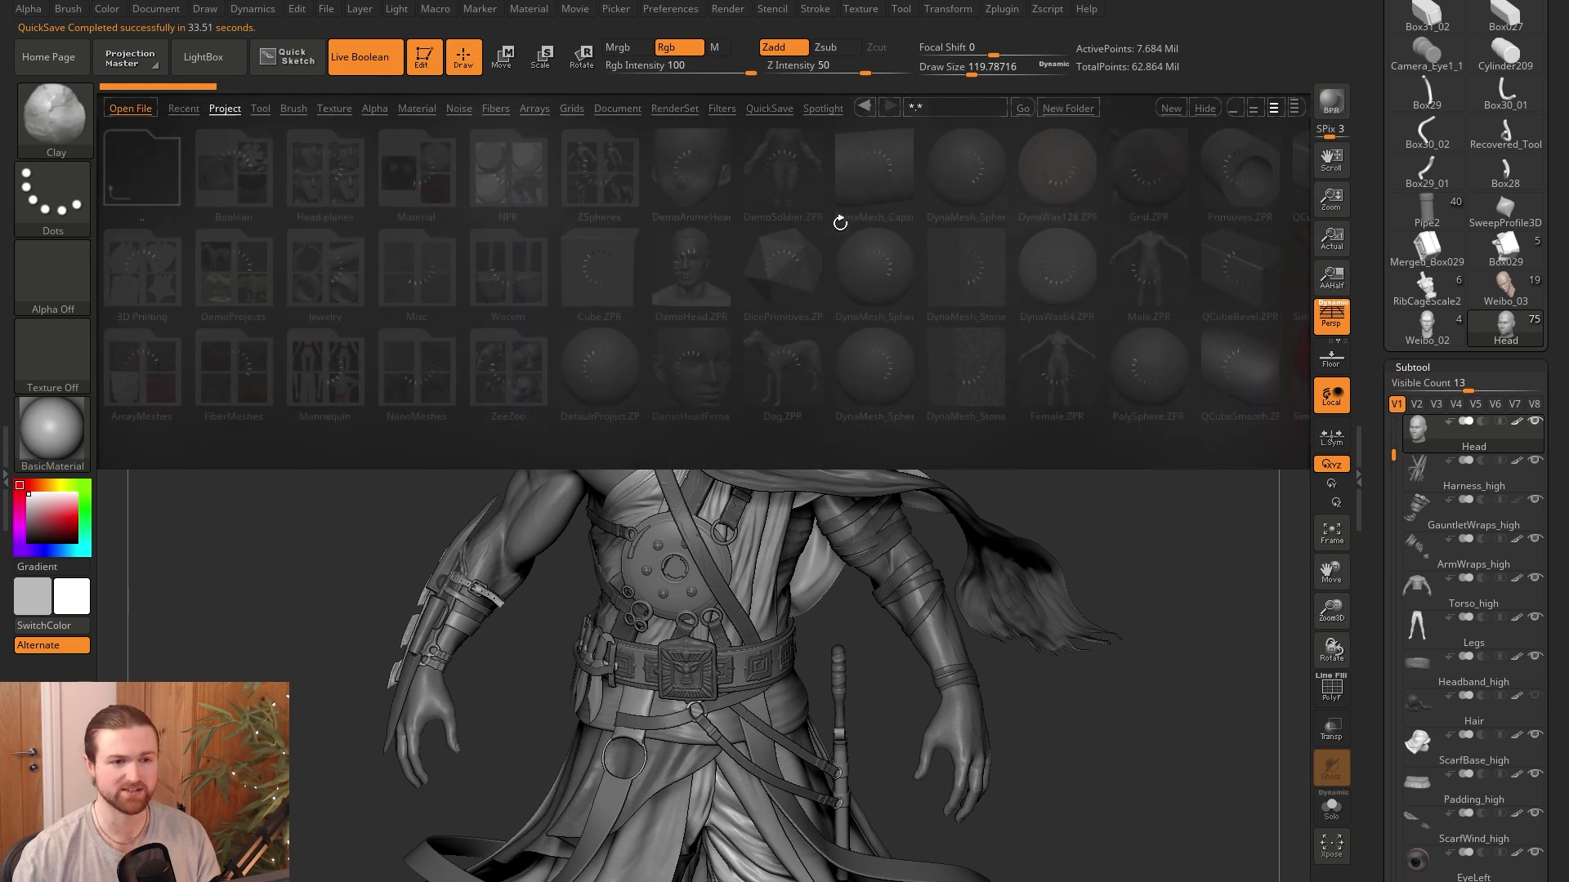
click(767, 112)
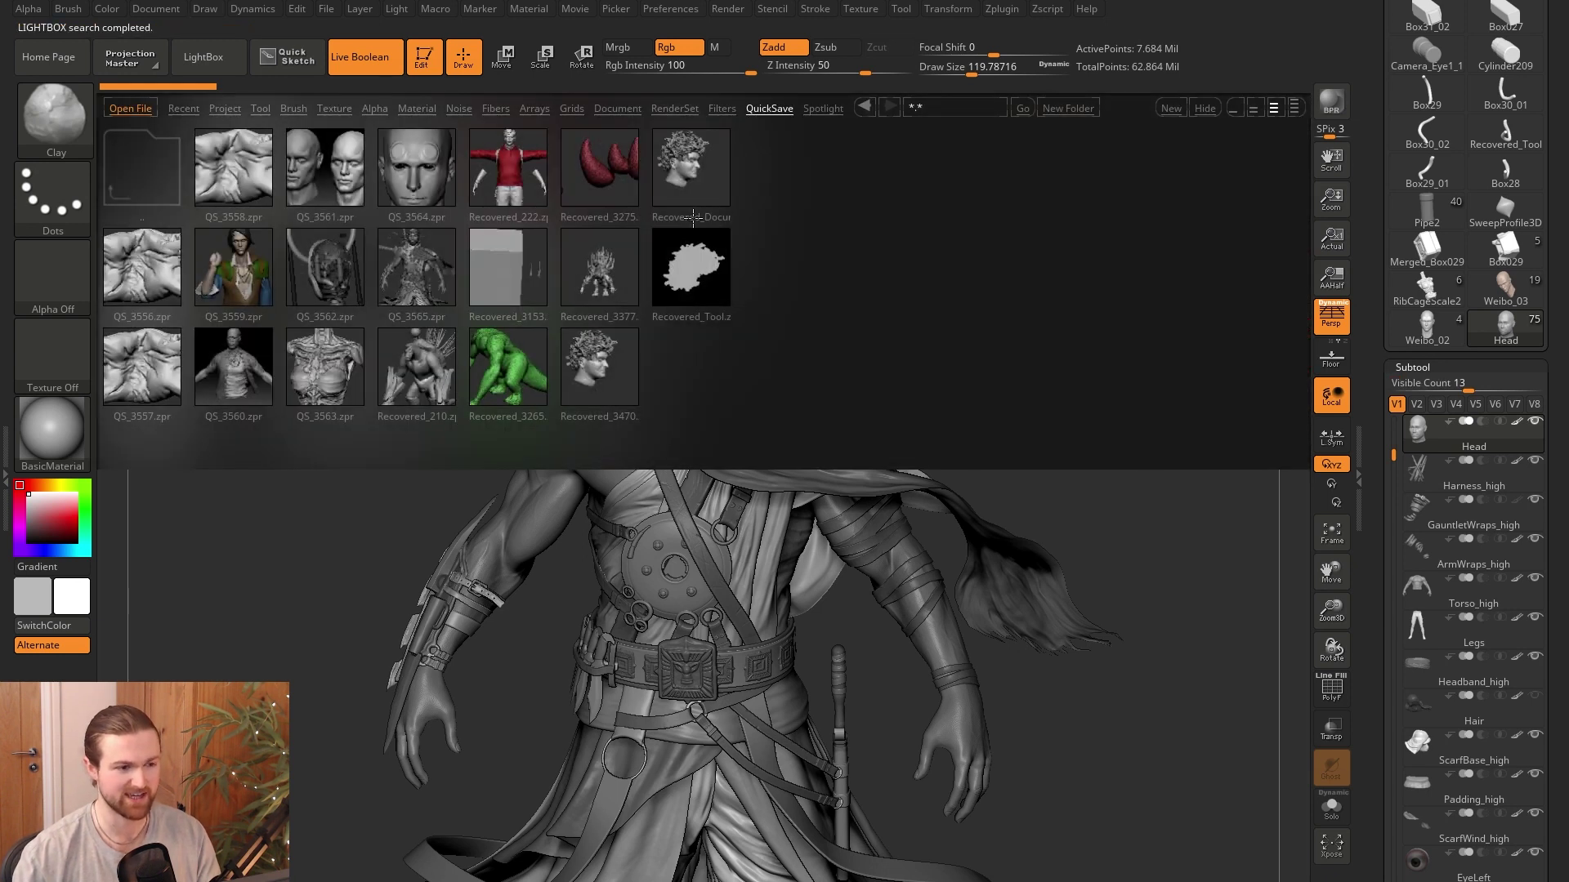
double_click(686, 313)
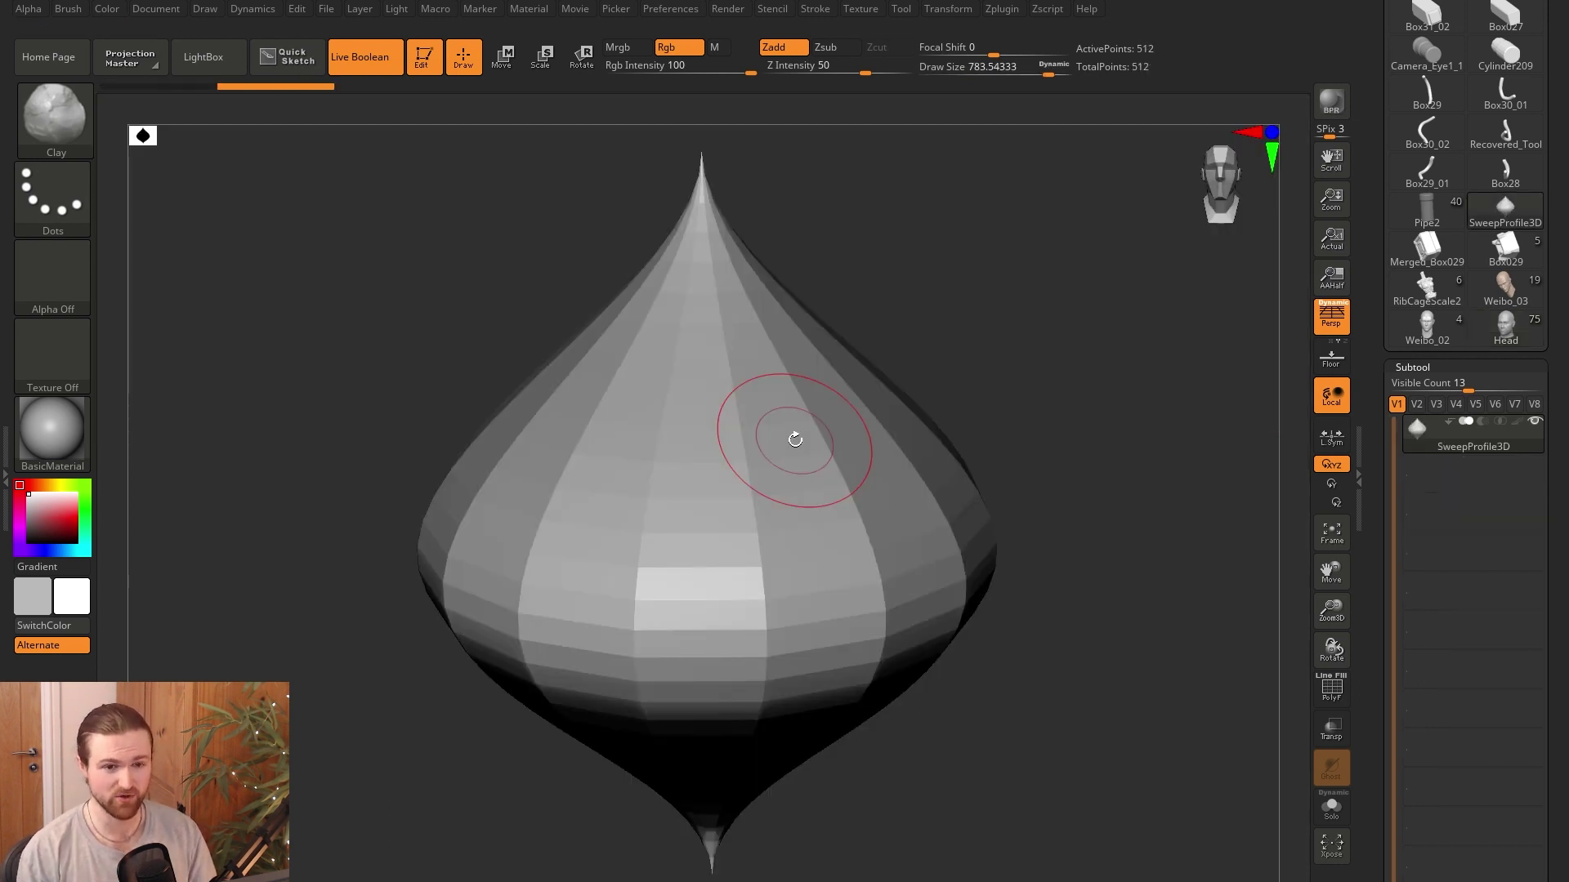
Set the brush Draw Size to its maximum of 1000 on the SweepProfile3D mesh.
key(space)
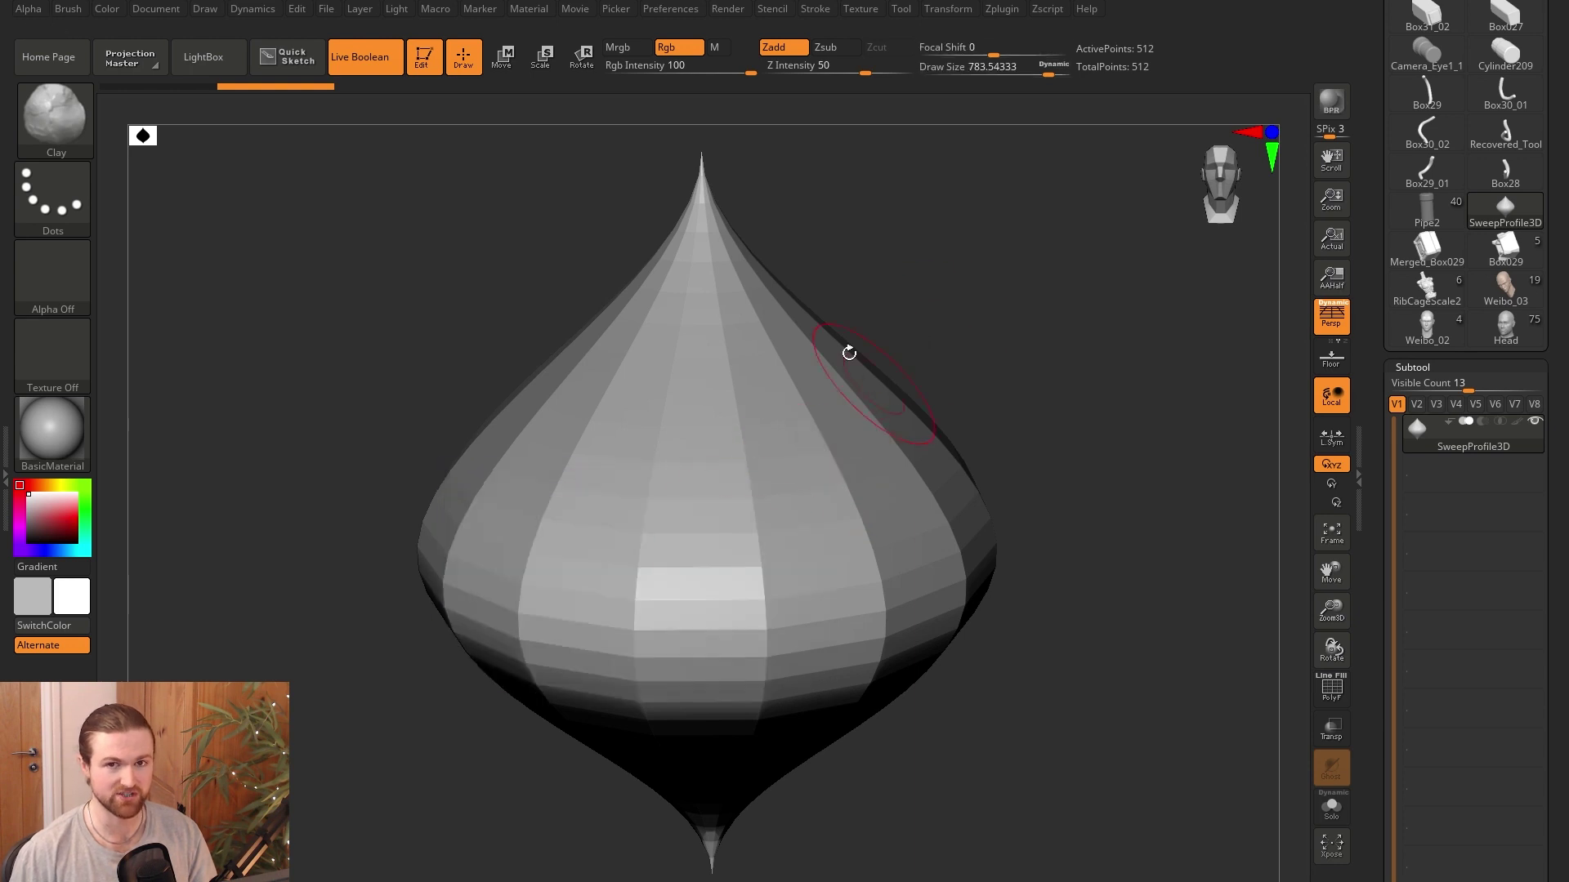
key(space)
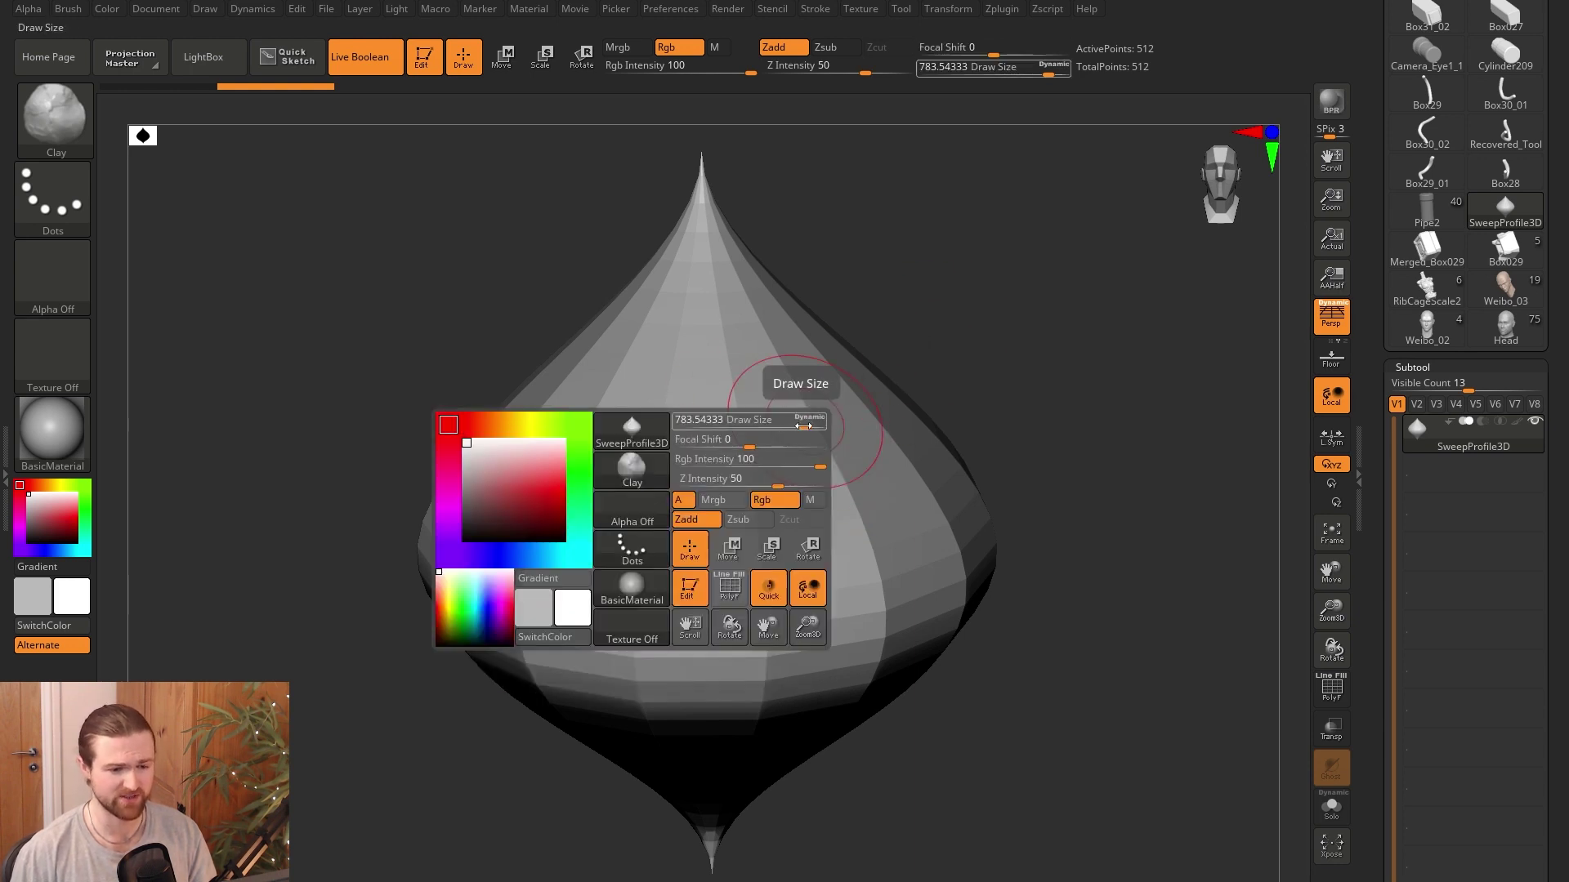
mouse_move(804, 425)
mouse_down()
mouse_move(701, 425)
mouse_move(825, 425)
mouse_up()
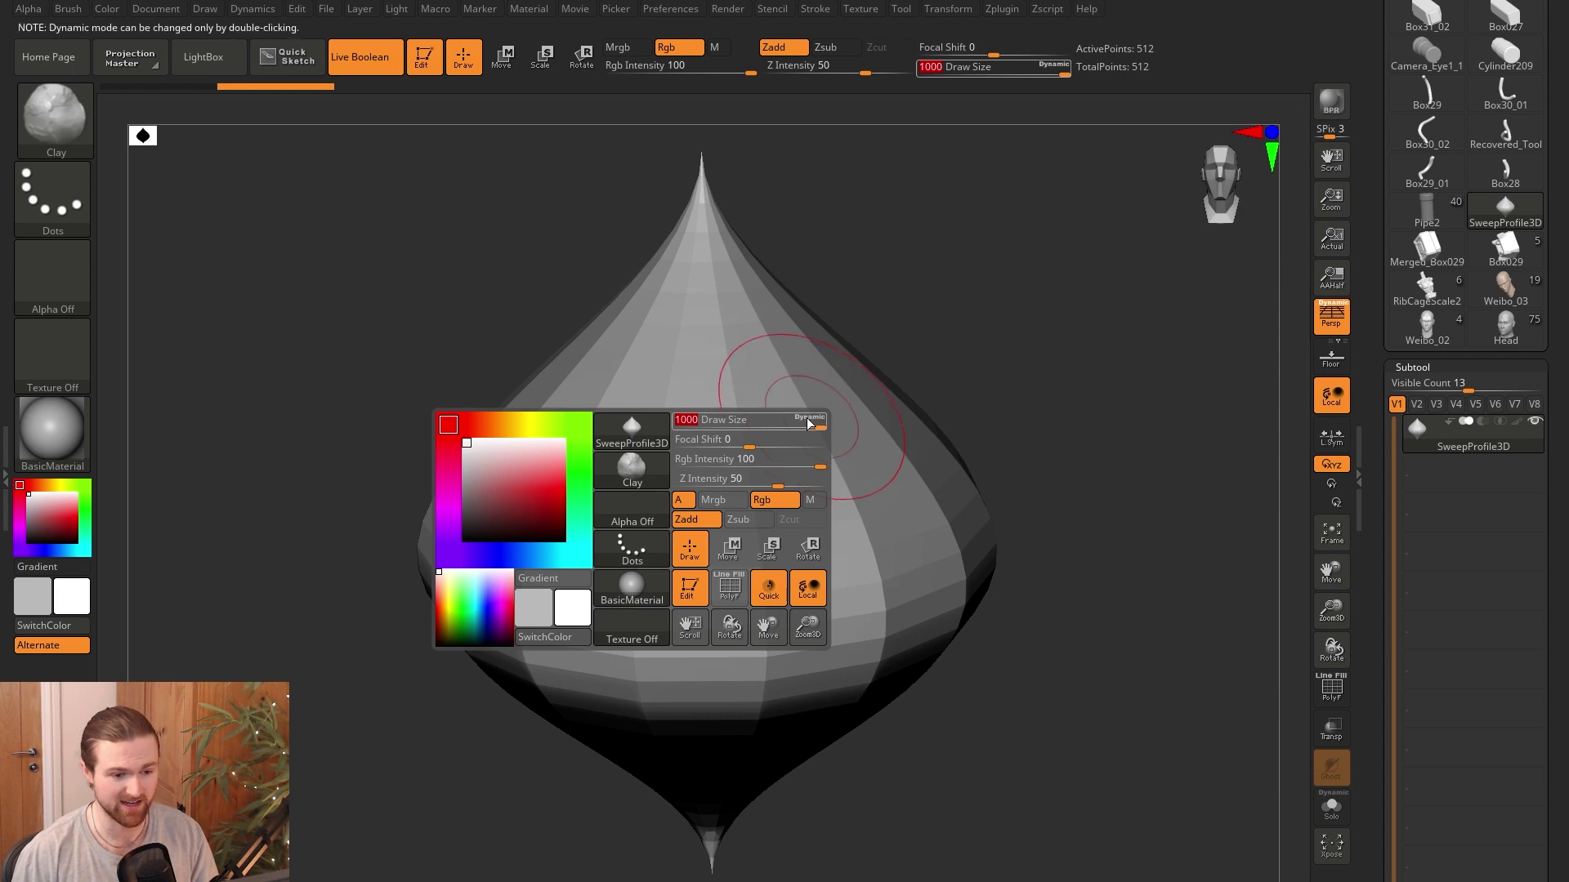
key(Return)
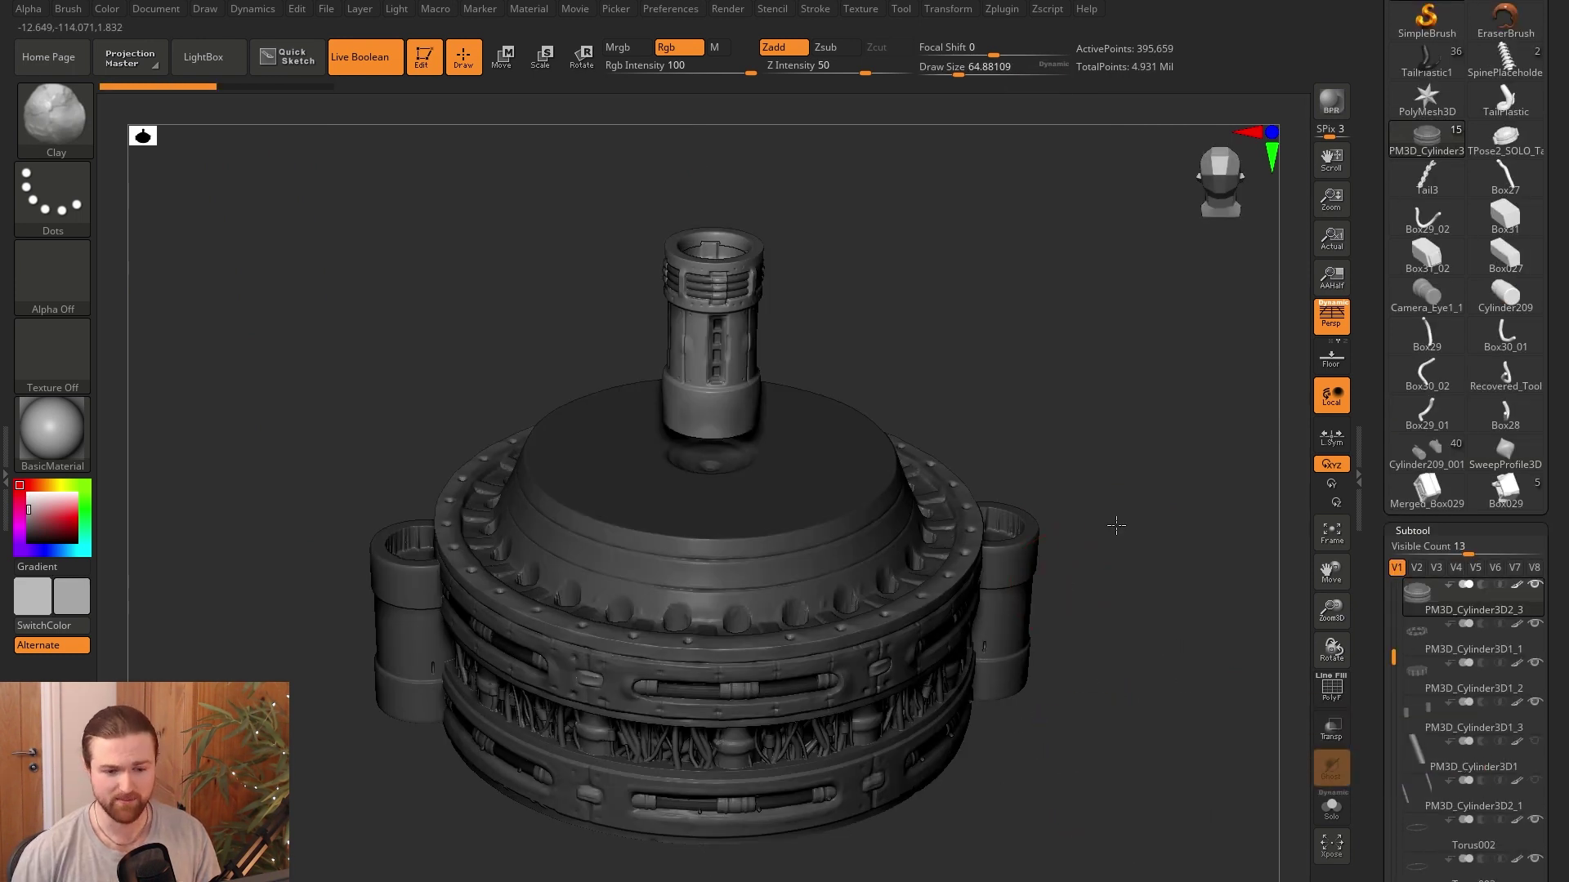
Show the Geometry settings for the mechanical cylinder base and collapse their Modify Topology section.
drag(1116, 526, 1106, 425)
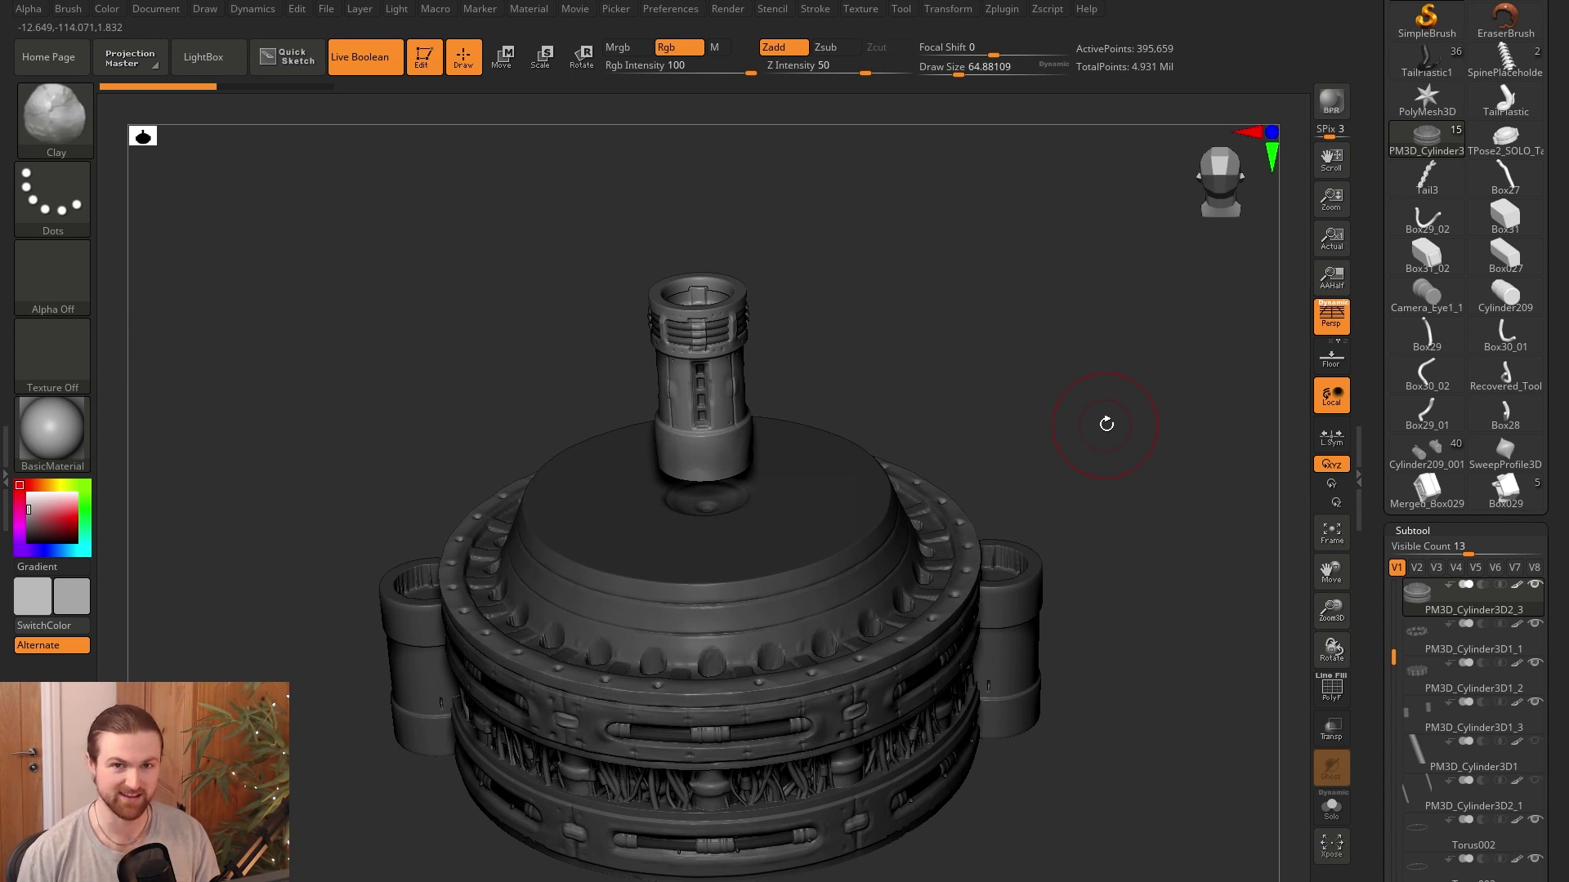
drag(1110, 610, 955, 710)
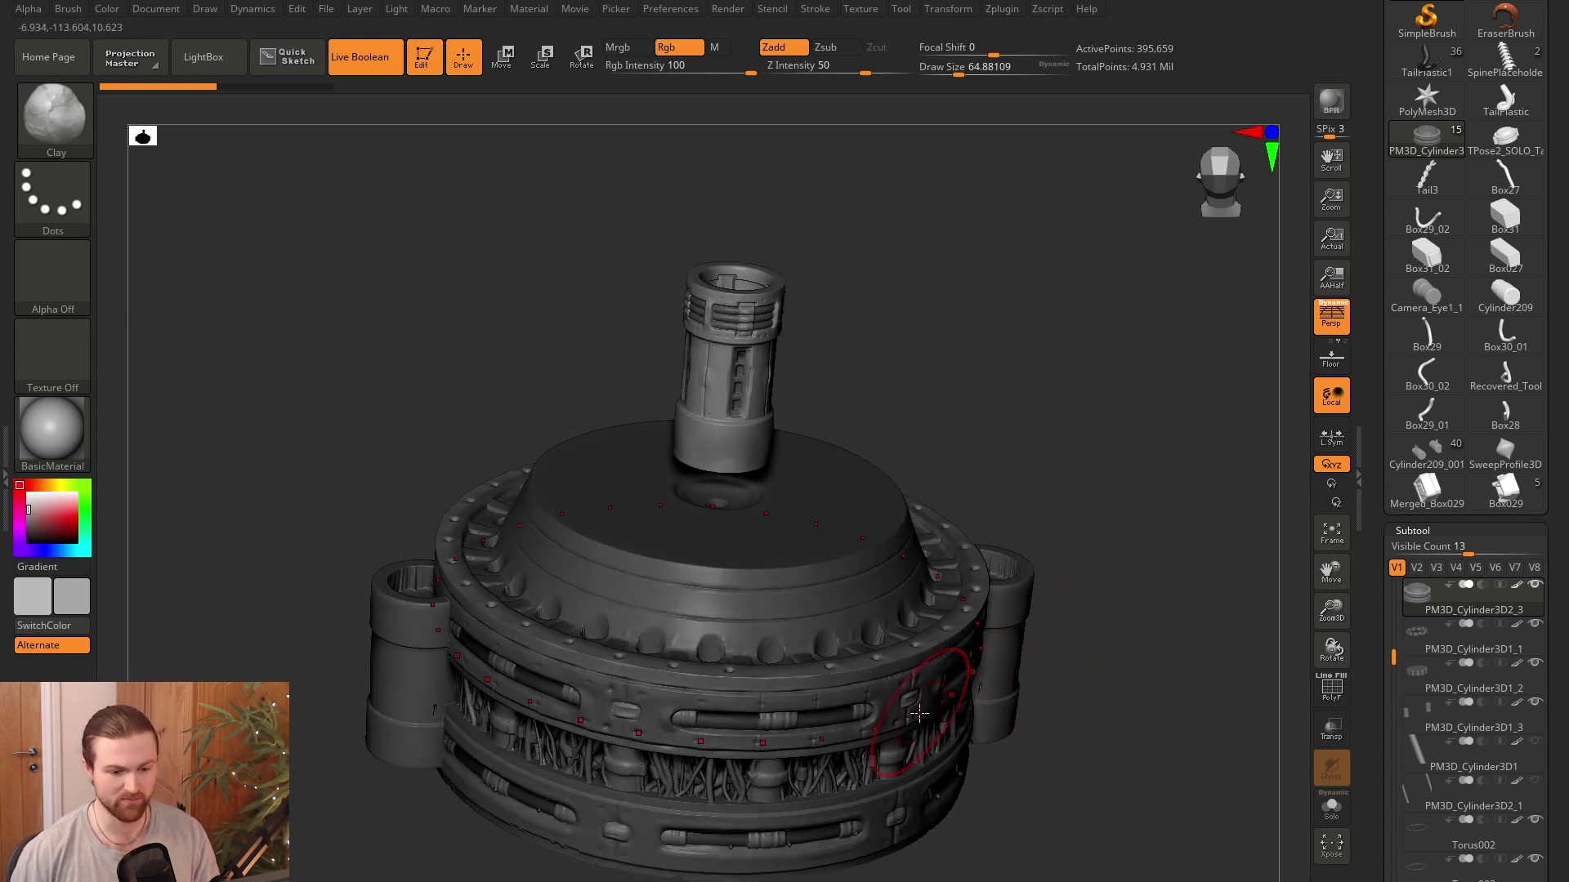
drag(1144, 715, 1132, 598)
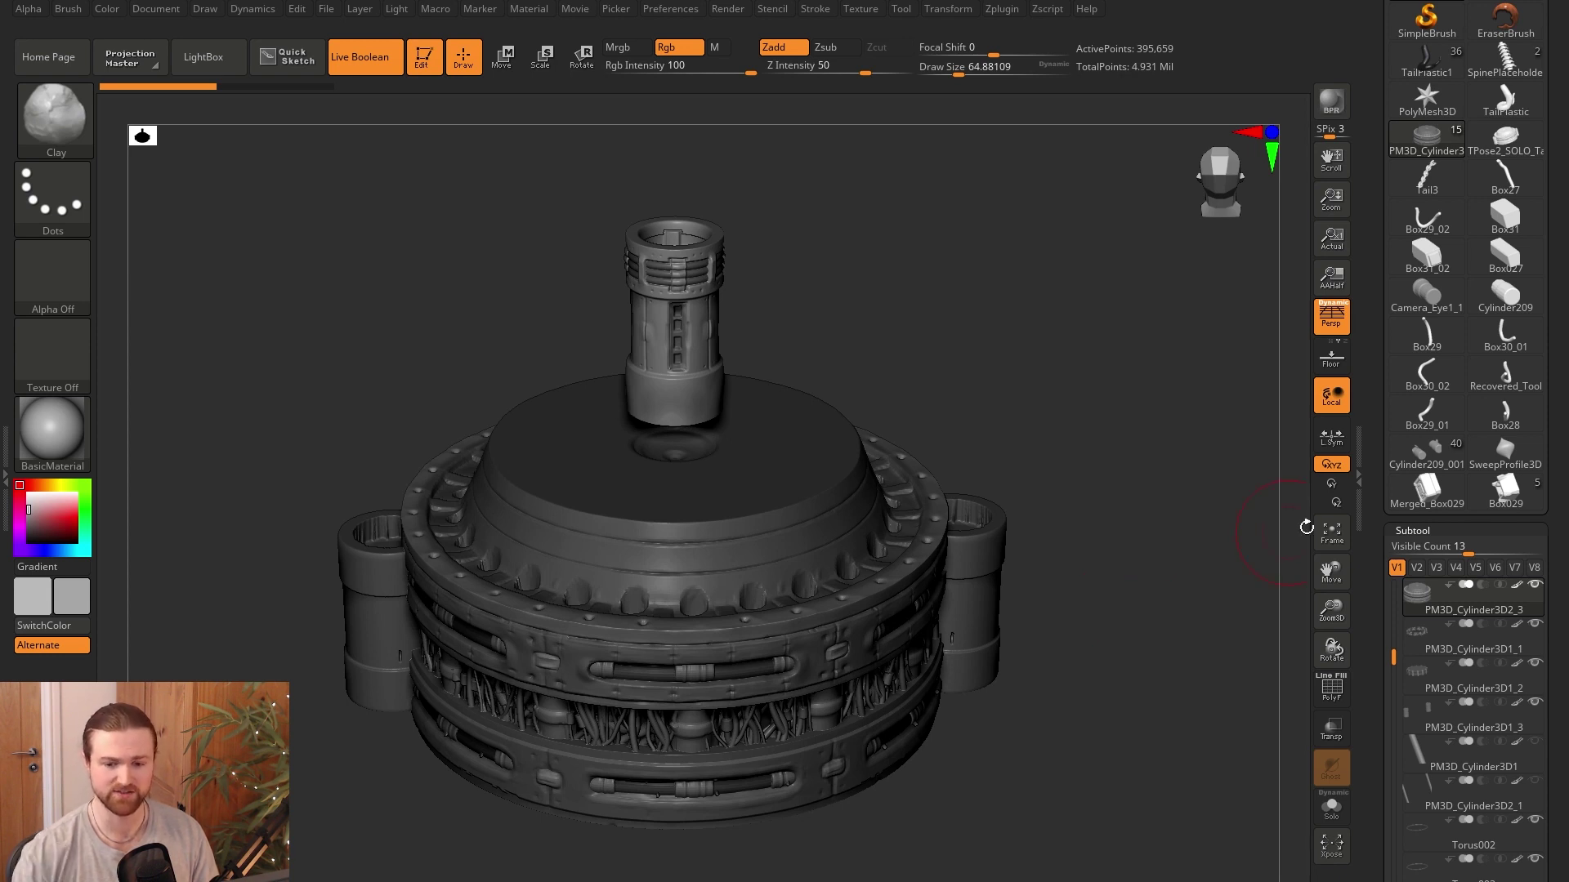
scroll(1549, 580, down, 5)
scroll(1549, 580, down, 3)
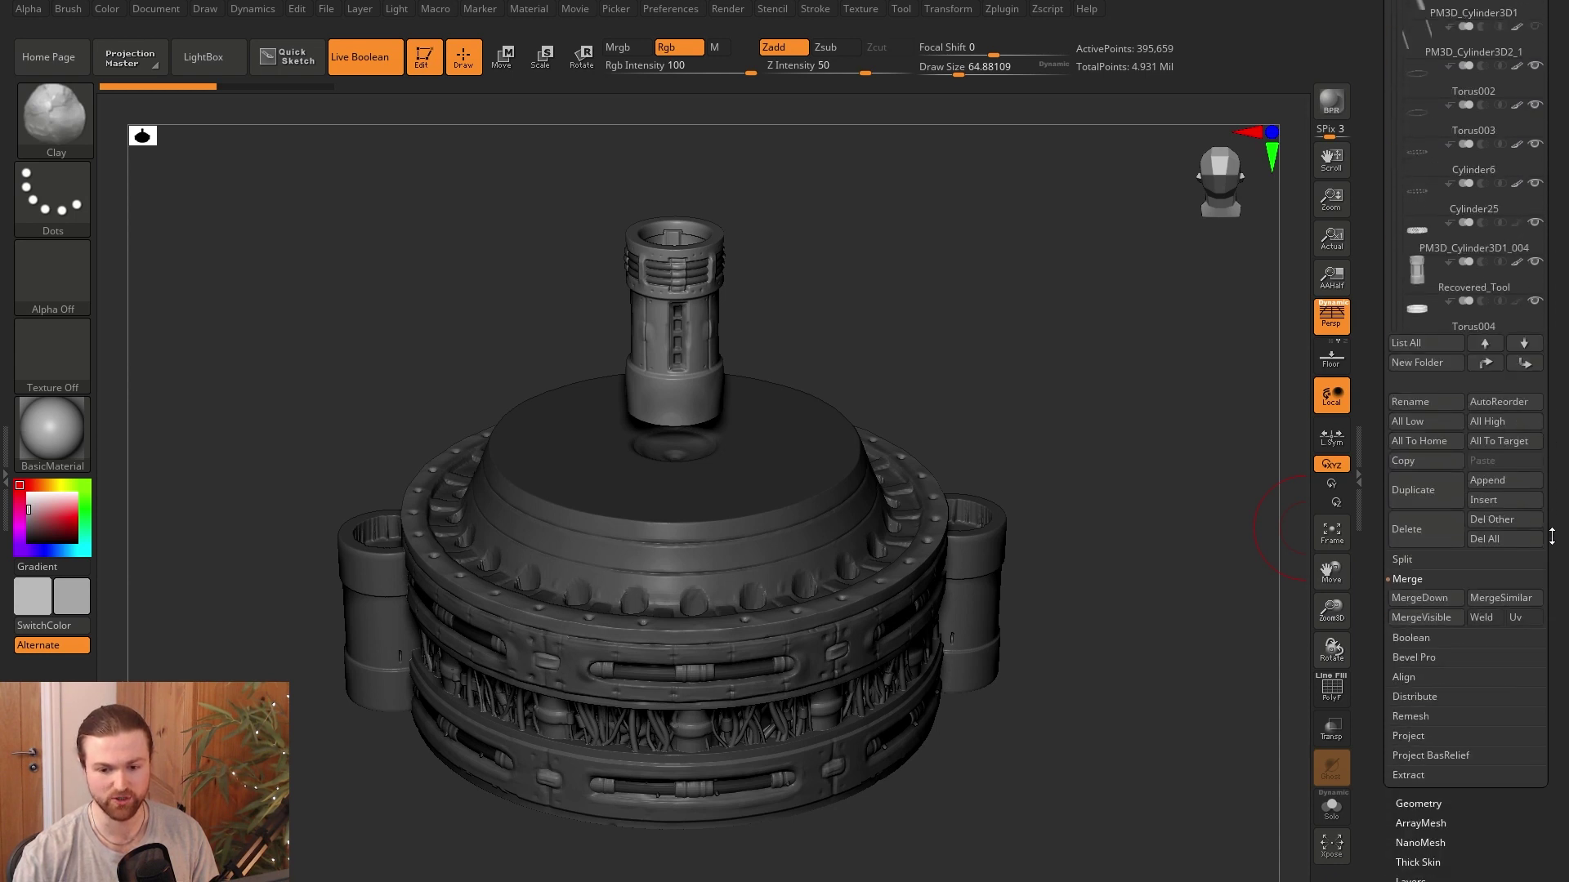
click(1442, 809)
scroll(1528, 265, up, 2)
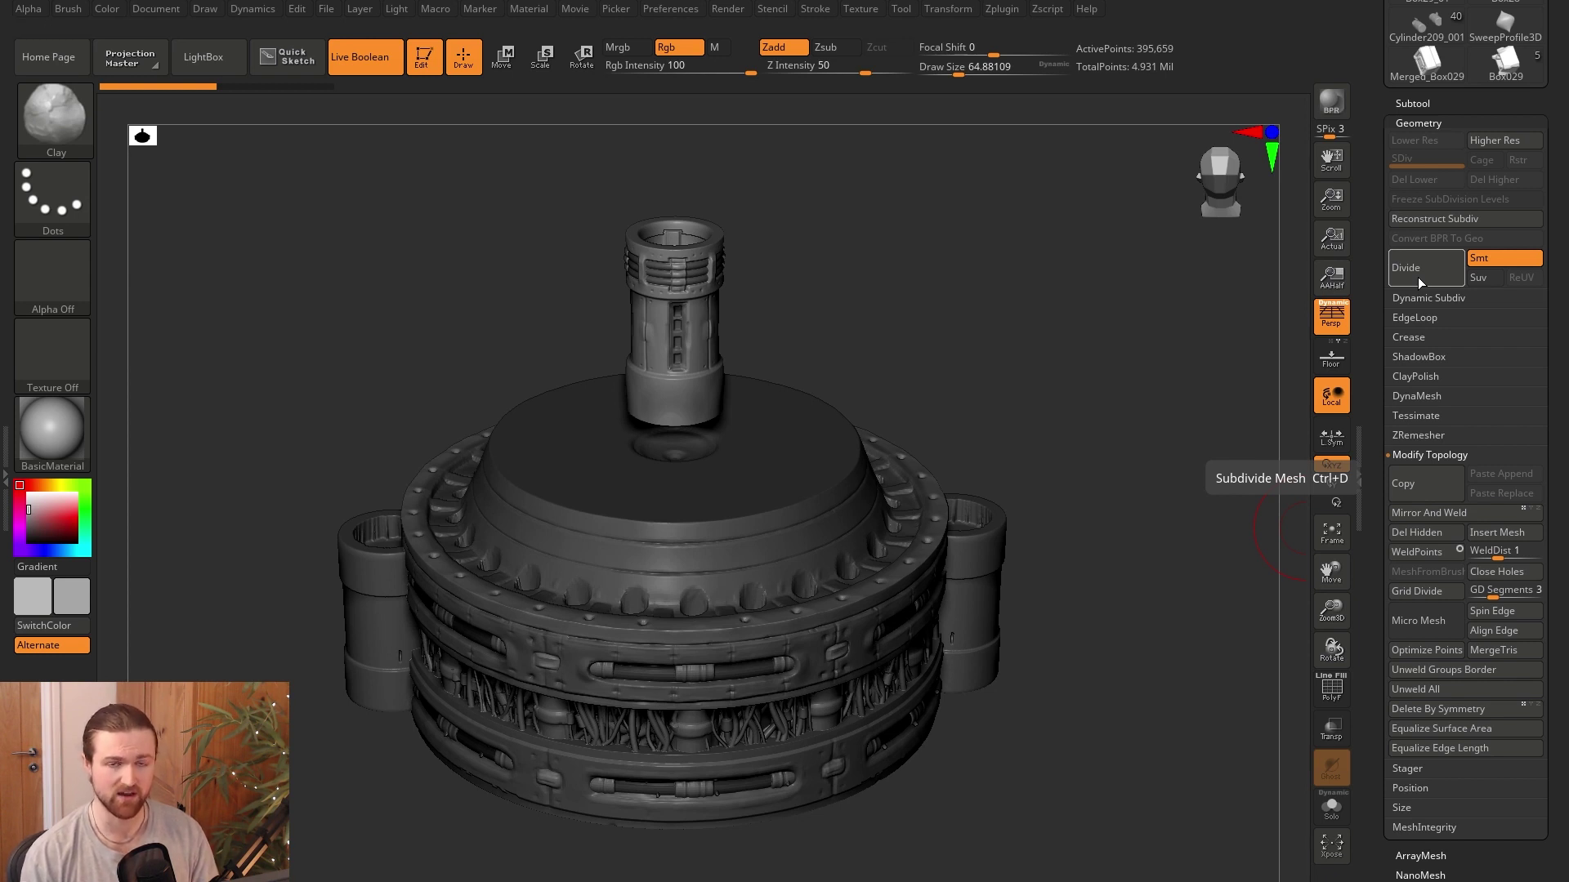
click(1438, 454)
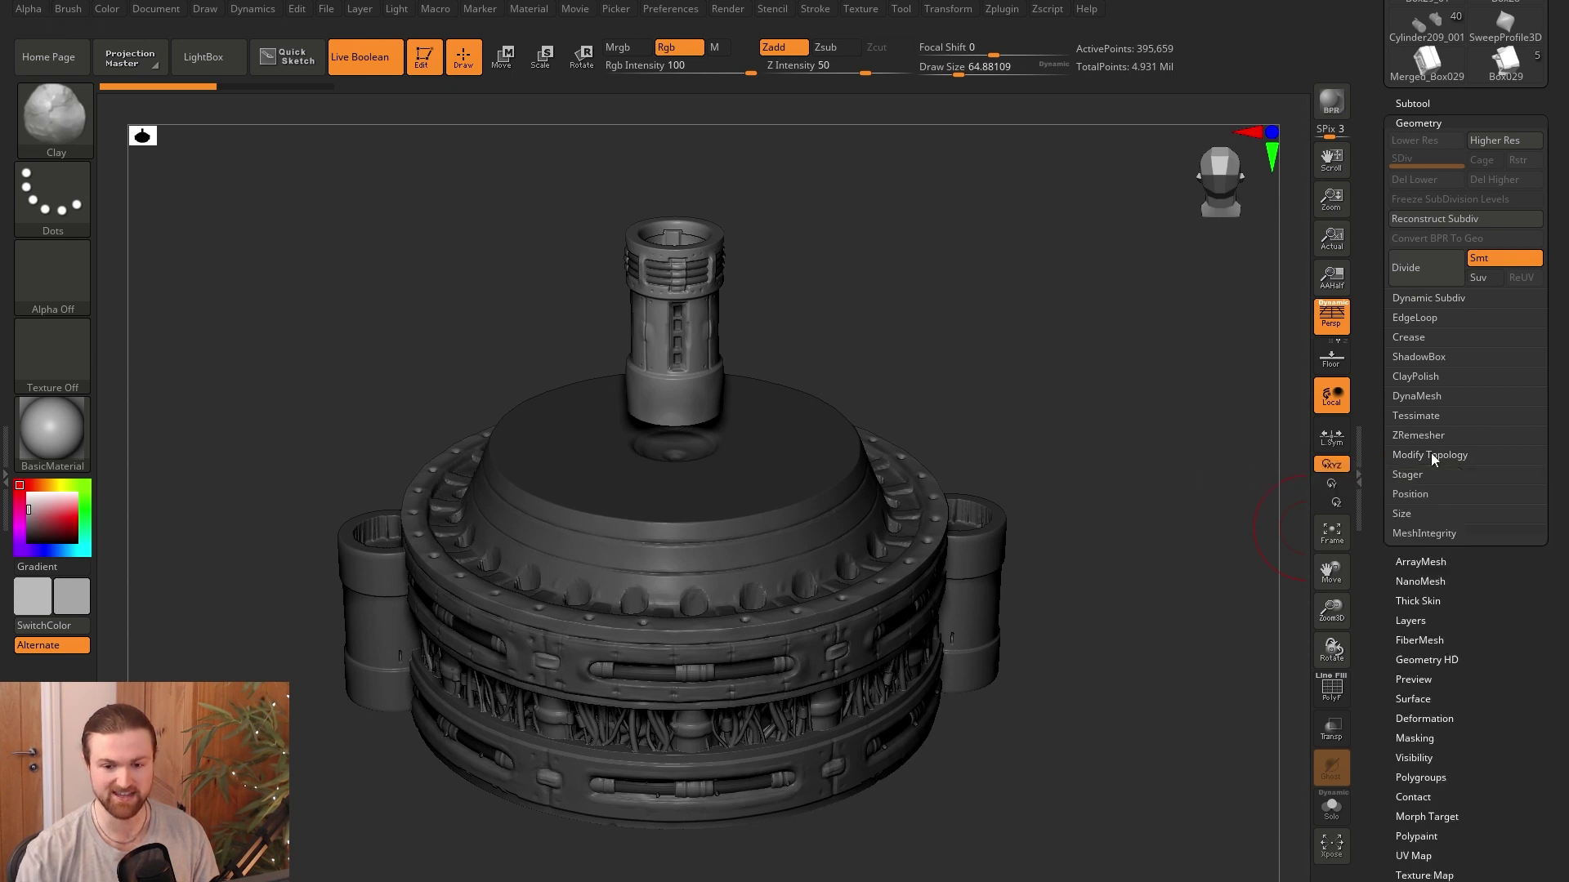
scroll(1485, 599, up, 1)
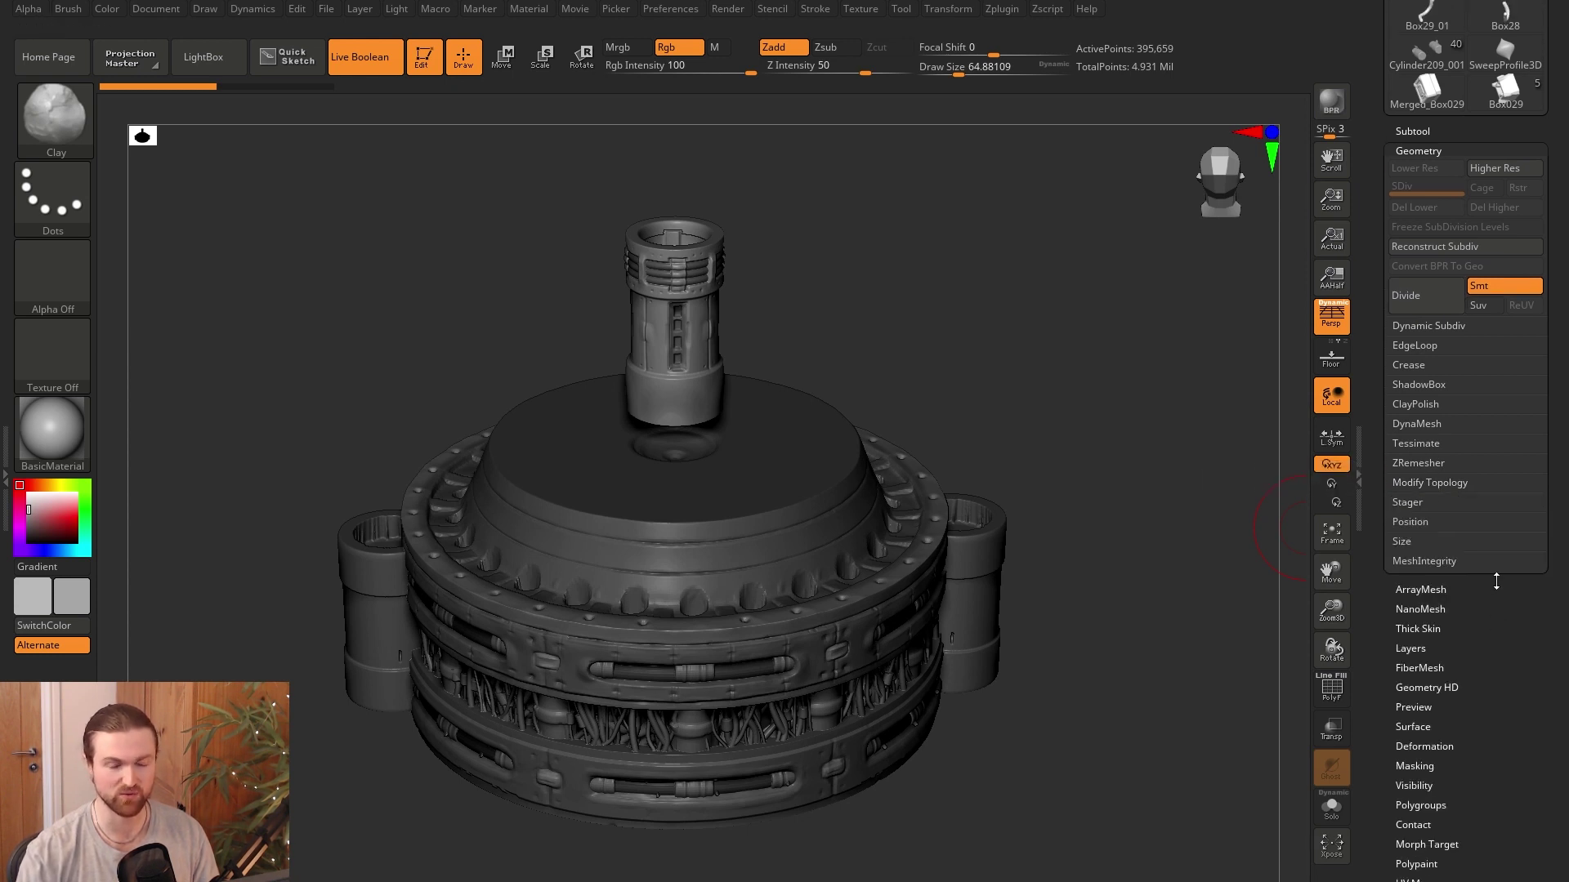
Turn on the polyframe display and select the Torus002 subtool inside the front slot of the cylinder base.
alt+drag(1181, 685, 1190, 686)
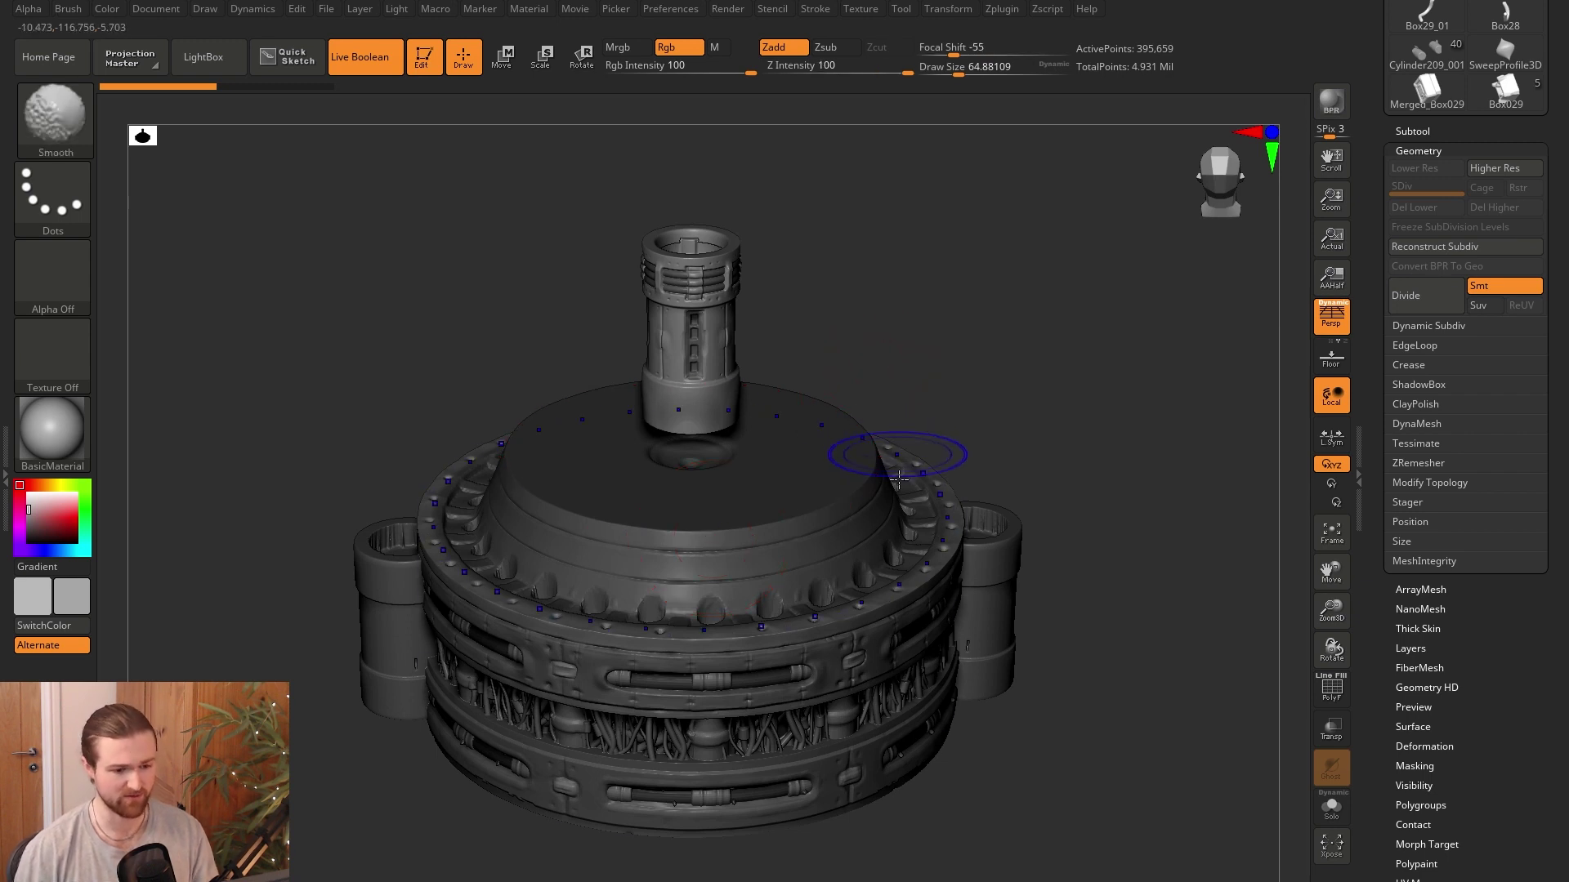
key(shift+f)
drag(919, 606, 915, 655)
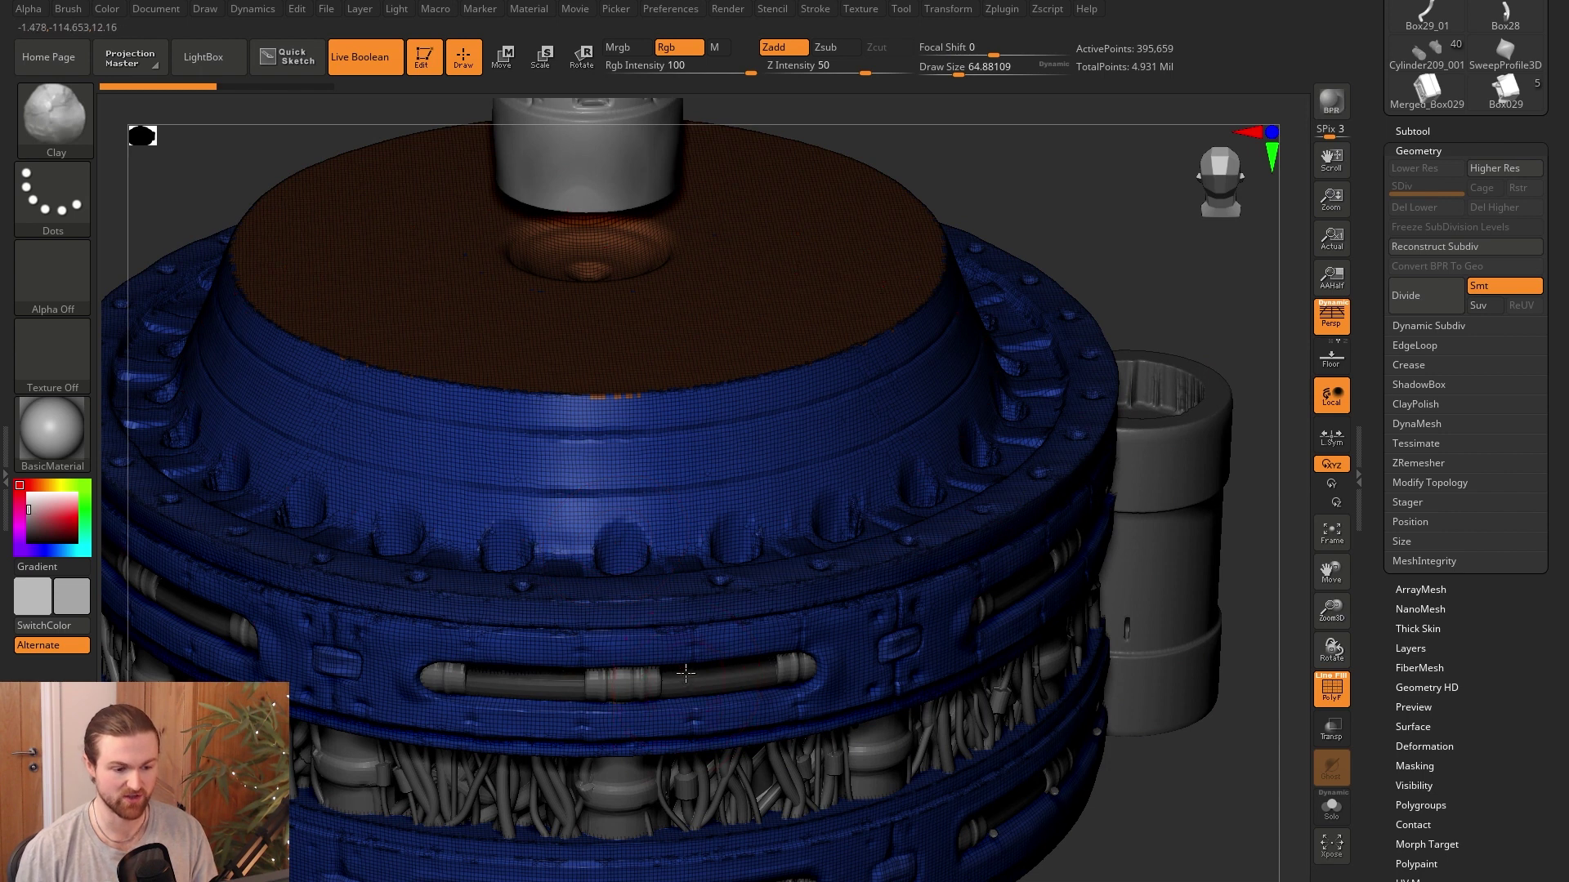
drag(1147, 757, 1095, 694)
alt+click(733, 578)
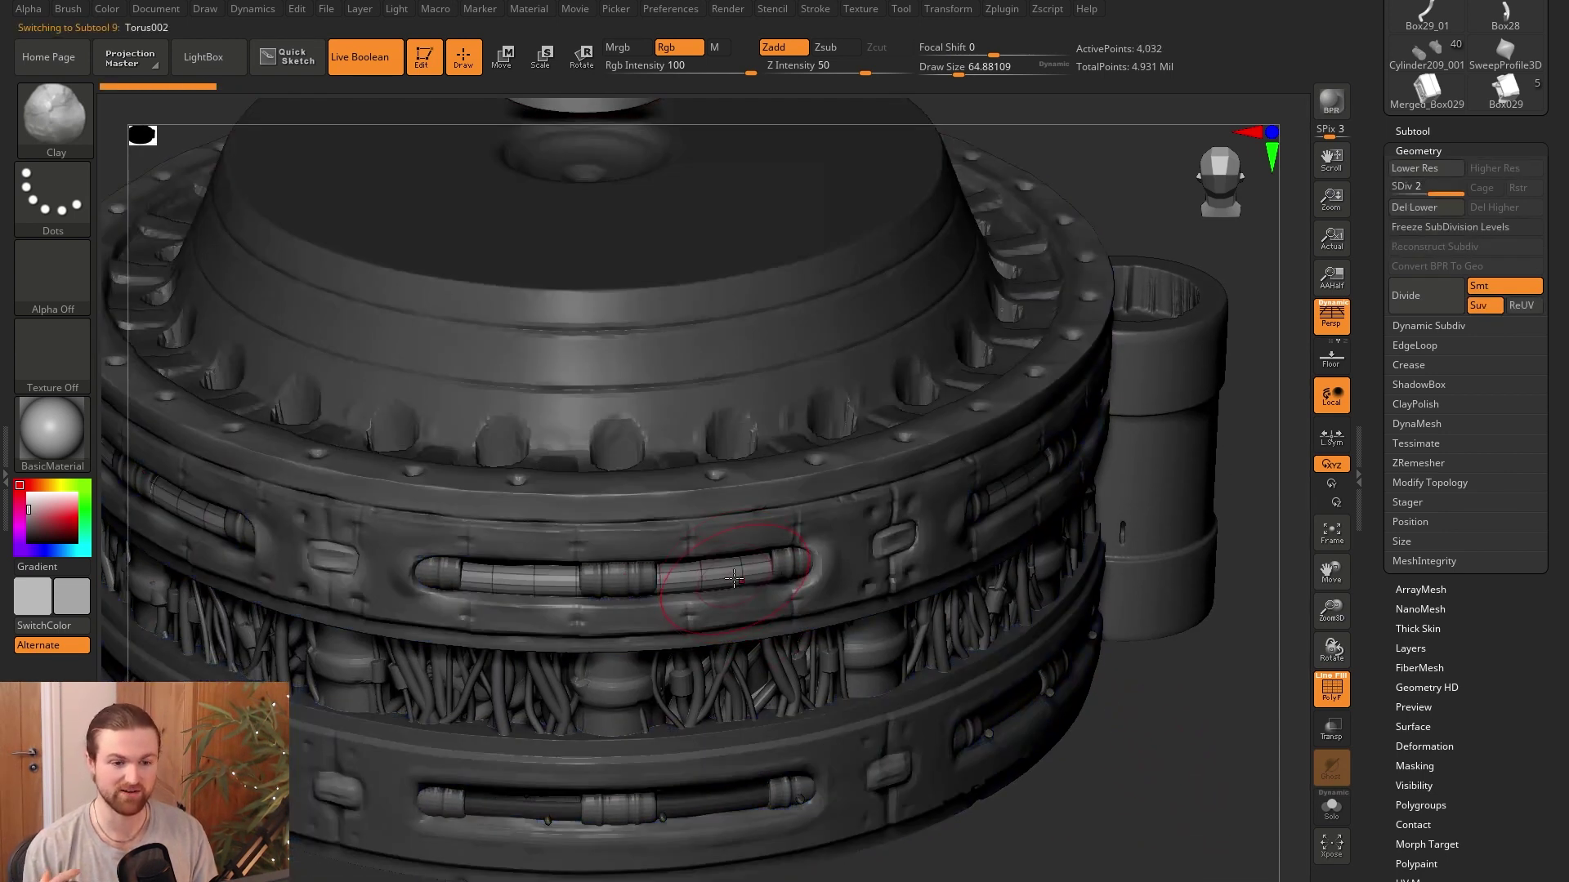